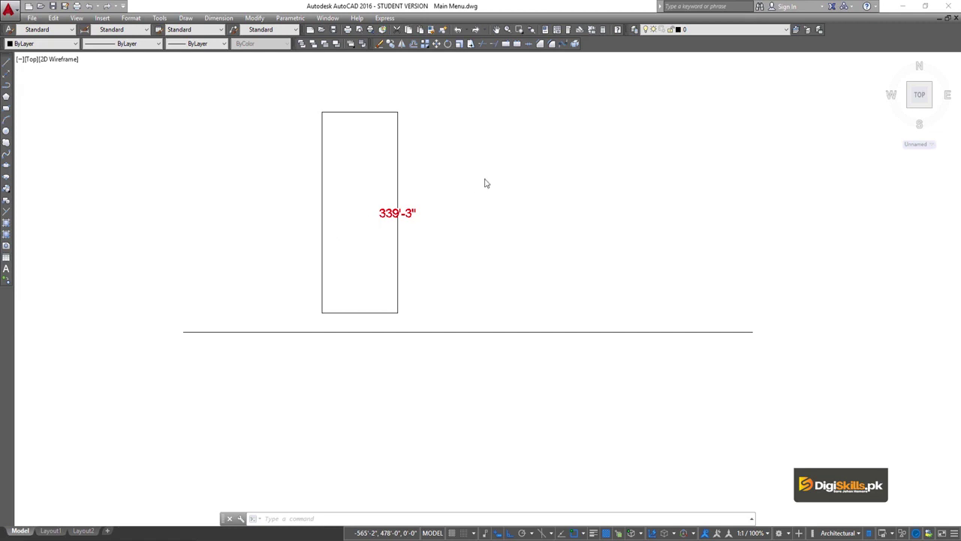
Crossing-select and erase the rectangle with its 339'-3" label
{"action": "left_click", "coordinate": [455, 144]}
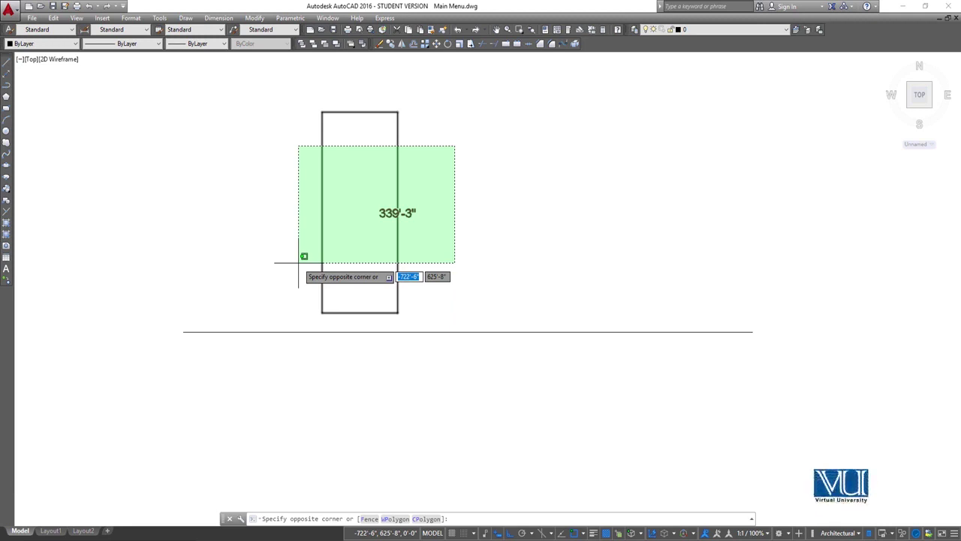
{"action": "left_click", "coordinate": [298, 263]}
{"action": "key", "text": "Delete"}
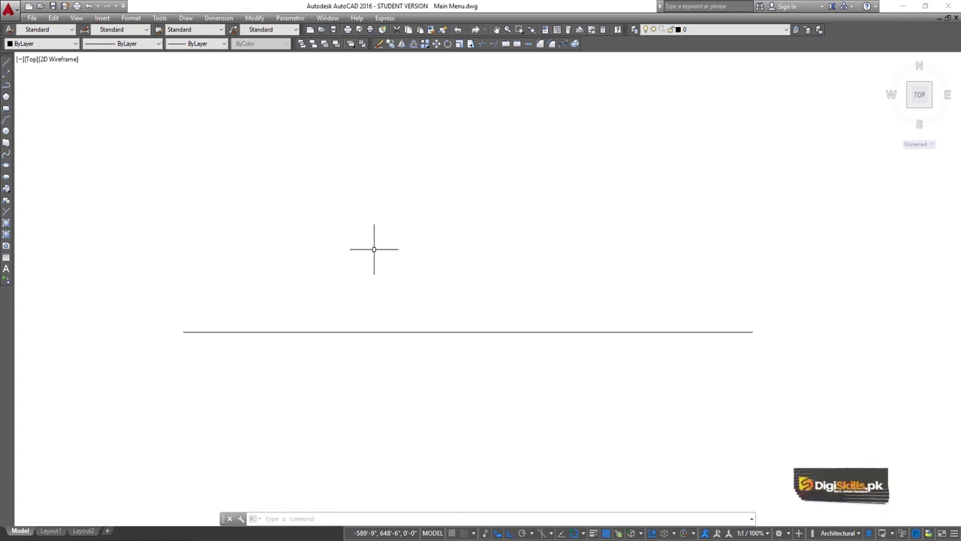
Crossing-select and erase the remaining horizontal line
{"action": "left_click", "coordinate": [778, 241]}
{"action": "left_click", "coordinate": [683, 433]}
{"action": "key", "text": "Delete"}
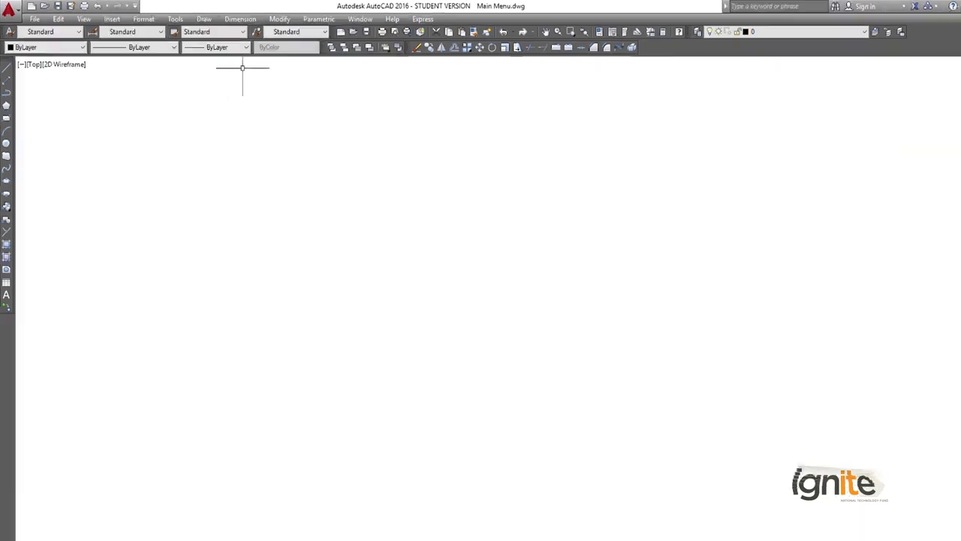
Start a polyline from Draw > Polyline with its first point on the canvas's left side
{"action": "left_click", "coordinate": [185, 17]}
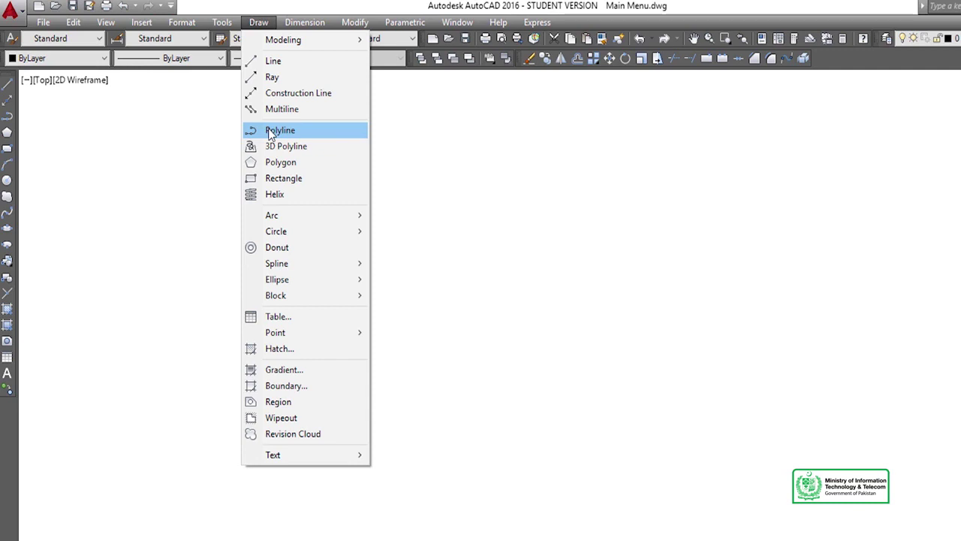
{"action": "left_click", "coordinate": [280, 131]}
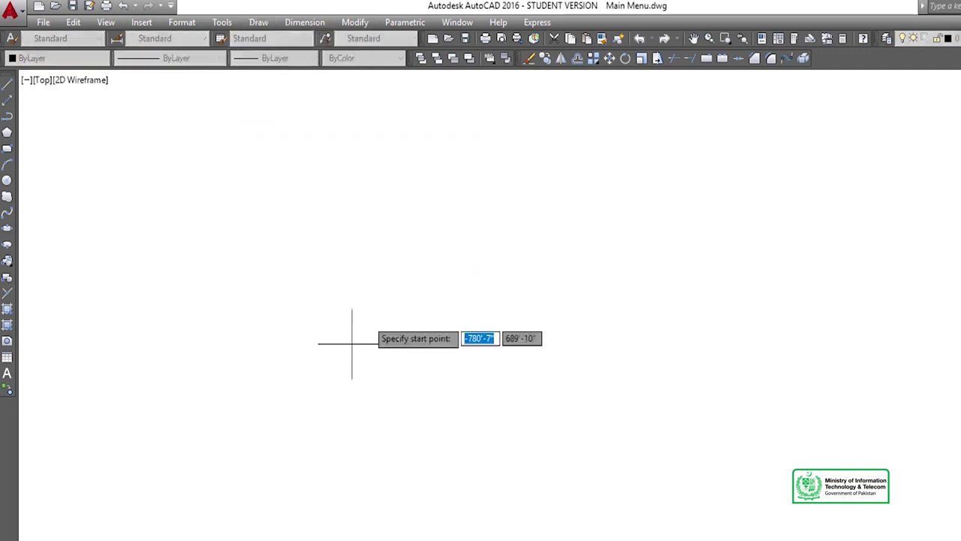
{"action": "left_click", "coordinate": [248, 330]}
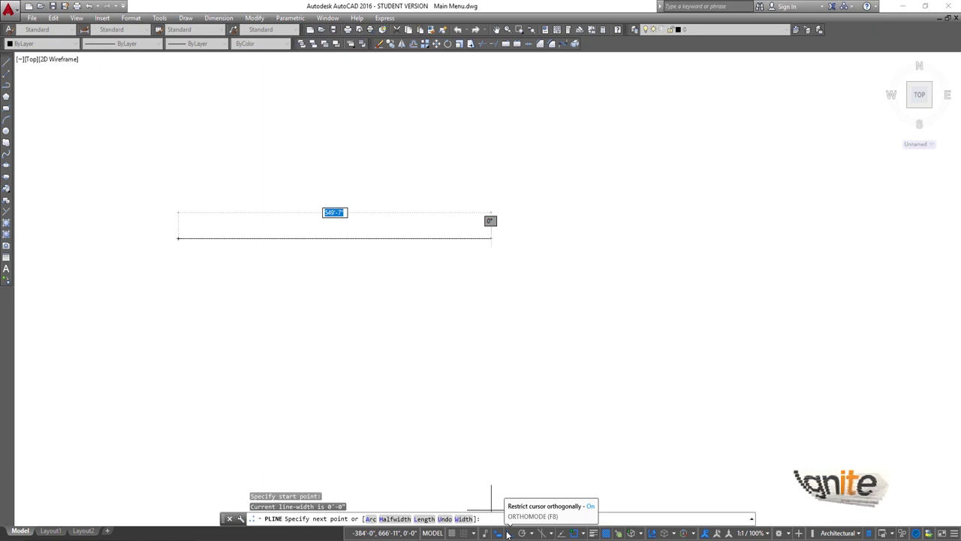
Turn Ortho off and place ten corners of an open zigzag polyline, then end the command
{"action": "left_click", "coordinate": [507, 533]}
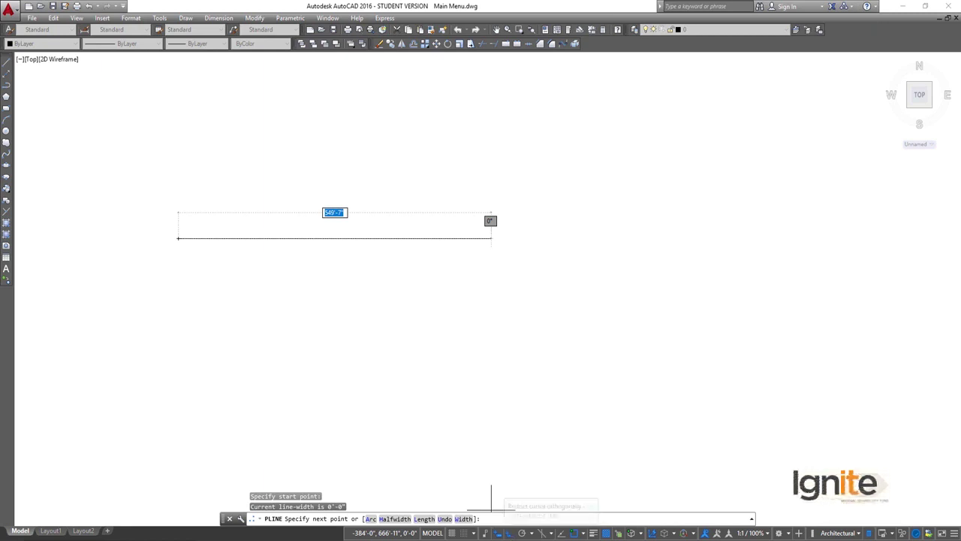
{"action": "left_click", "coordinate": [406, 189]}
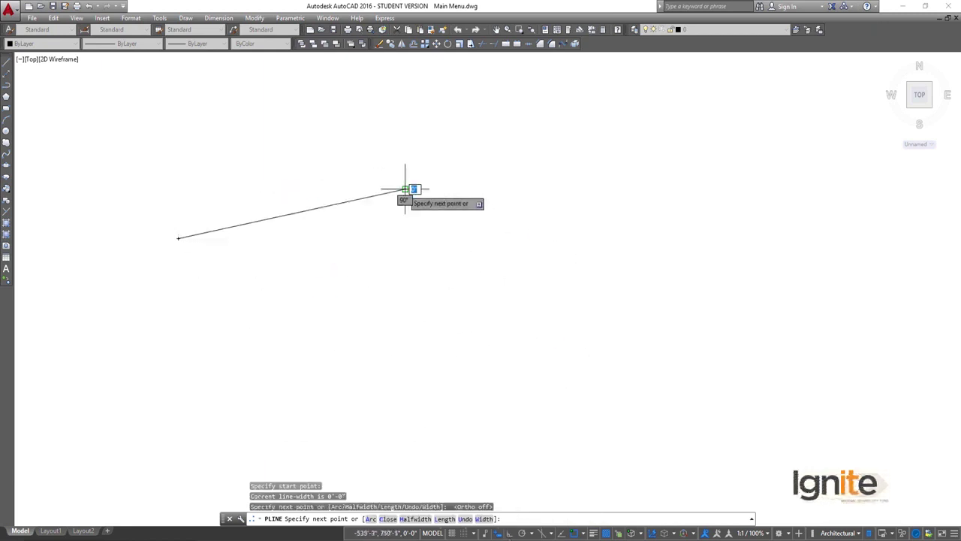
{"action": "left_click", "coordinate": [493, 229]}
{"action": "left_click", "coordinate": [555, 140]}
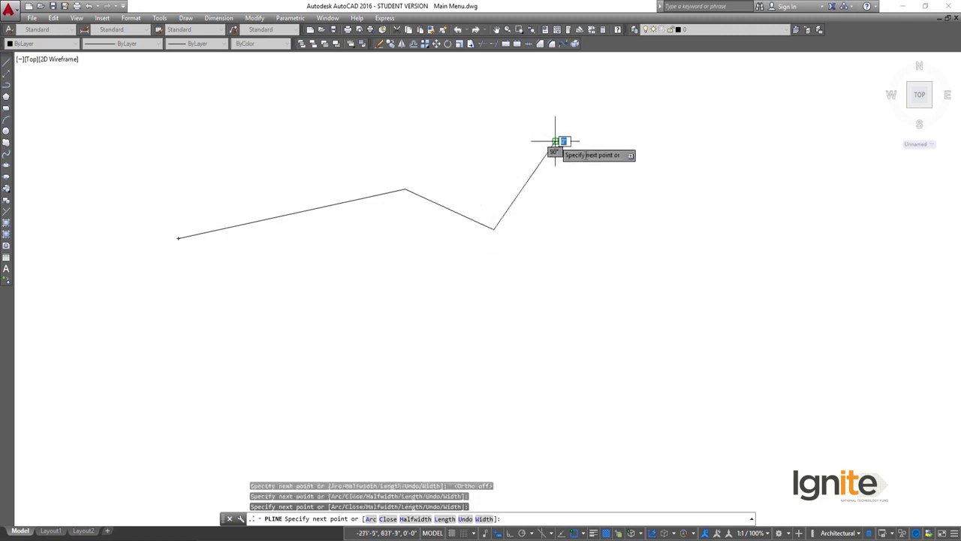
{"action": "left_click", "coordinate": [651, 159]}
{"action": "left_click", "coordinate": [671, 280]}
{"action": "left_click", "coordinate": [583, 335]}
{"action": "left_click", "coordinate": [420, 342]}
{"action": "left_click", "coordinate": [381, 403]}
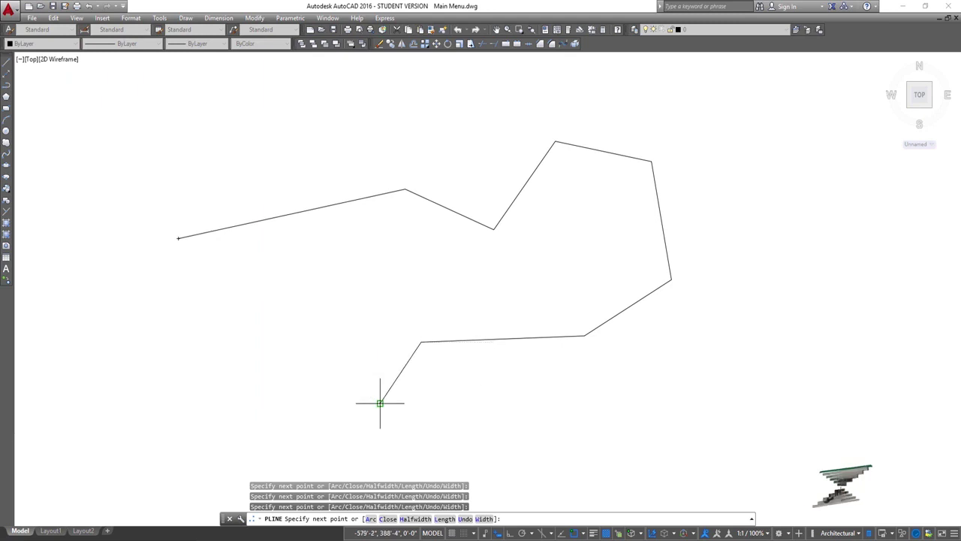
{"action": "left_click", "coordinate": [259, 391]}
{"action": "left_click", "coordinate": [272, 301]}
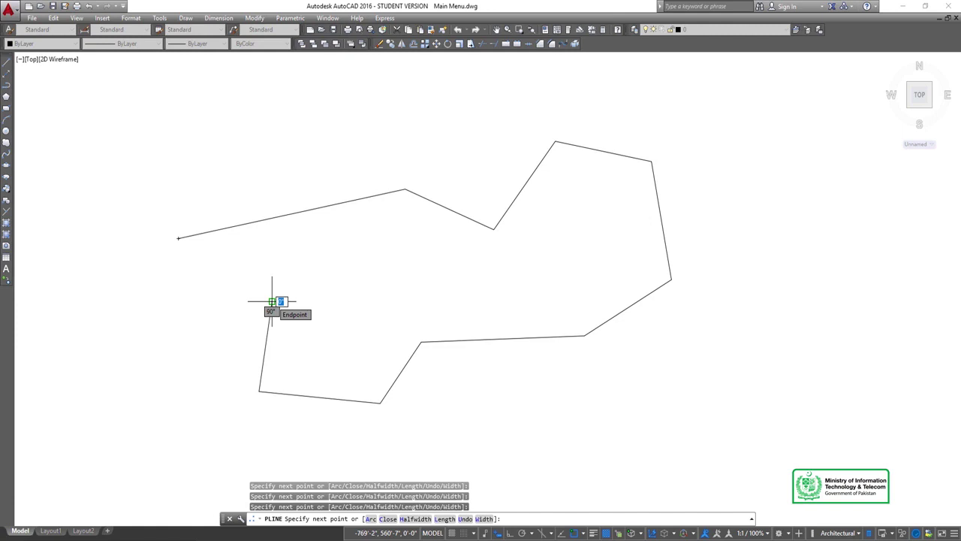
{"action": "key", "text": "Return"}
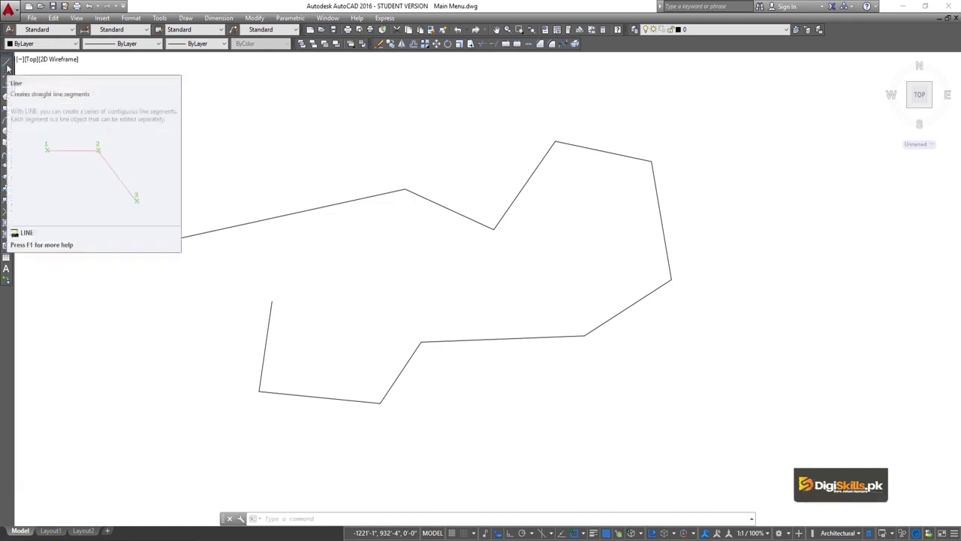
Draw an open zigzag of individual LINE segments above the polyline's left end
{"action": "left_click", "coordinate": [8, 67]}
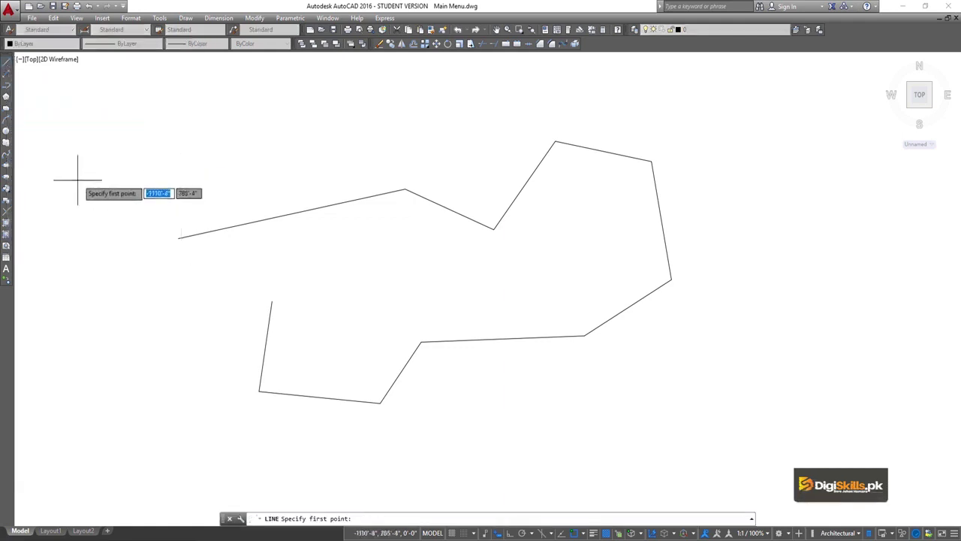
{"action": "left_click", "coordinate": [107, 167]}
{"action": "left_click", "coordinate": [194, 120]}
{"action": "left_click", "coordinate": [211, 169]}
{"action": "left_click", "coordinate": [291, 156]}
{"action": "left_click", "coordinate": [332, 185]}
{"action": "left_click", "coordinate": [347, 135]}
{"action": "left_click", "coordinate": [422, 150]}
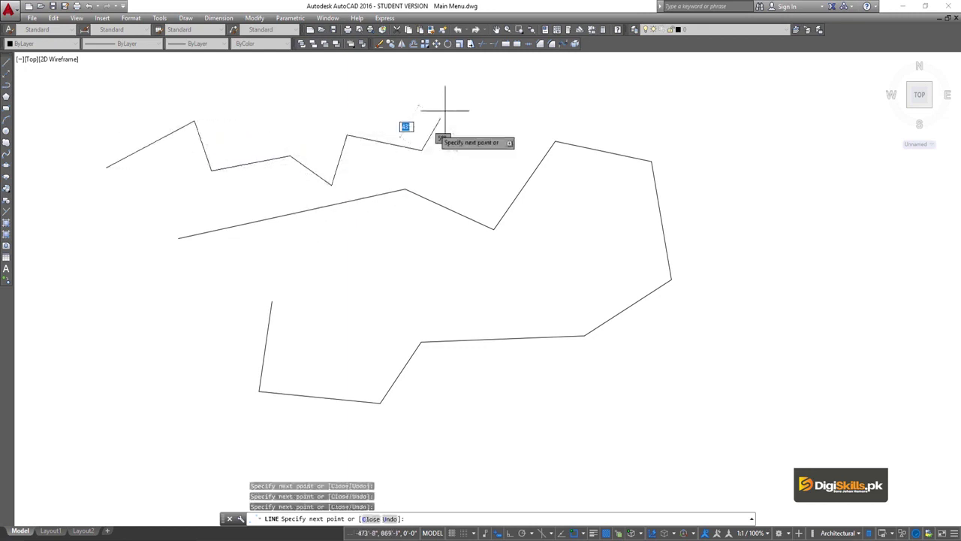
{"action": "left_click", "coordinate": [445, 111]}
{"action": "key", "text": "Return"}
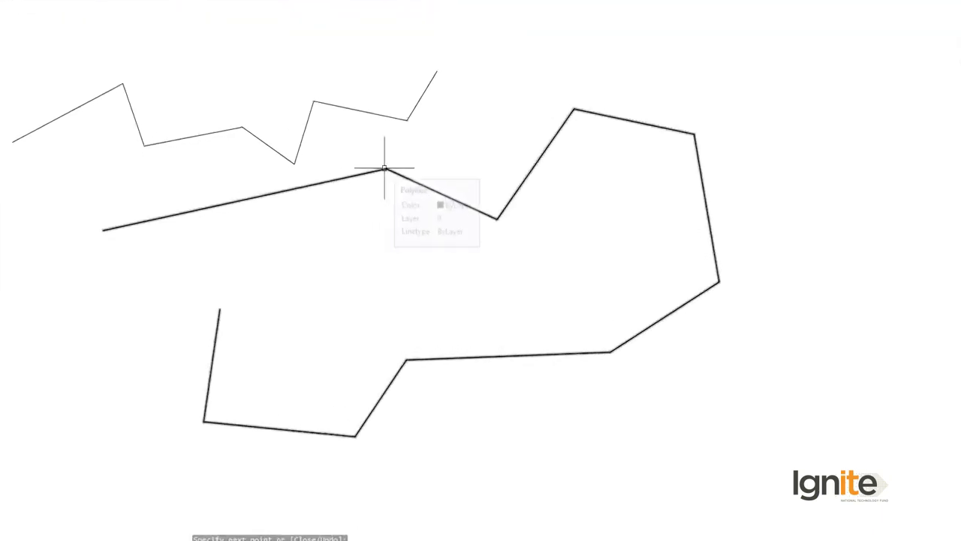
{"action": "left_click", "coordinate": [366, 148]}
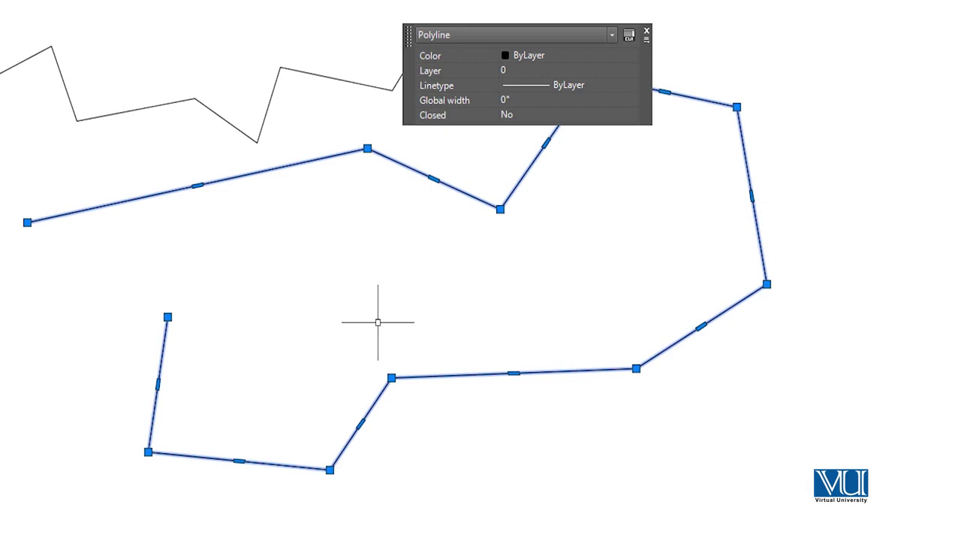
{"action": "key", "text": "l"}
{"action": "key", "text": "Return"}
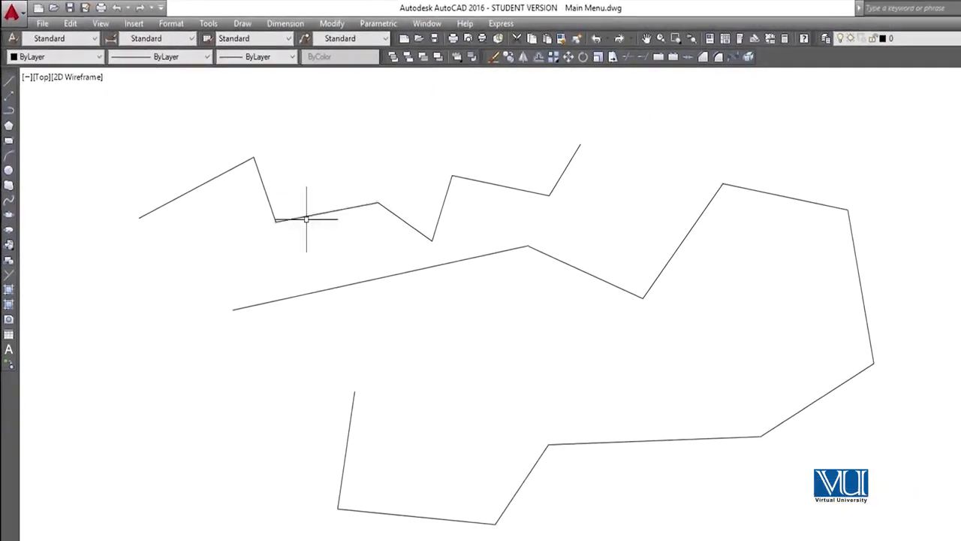
{"action": "left_click", "coordinate": [306, 216]}
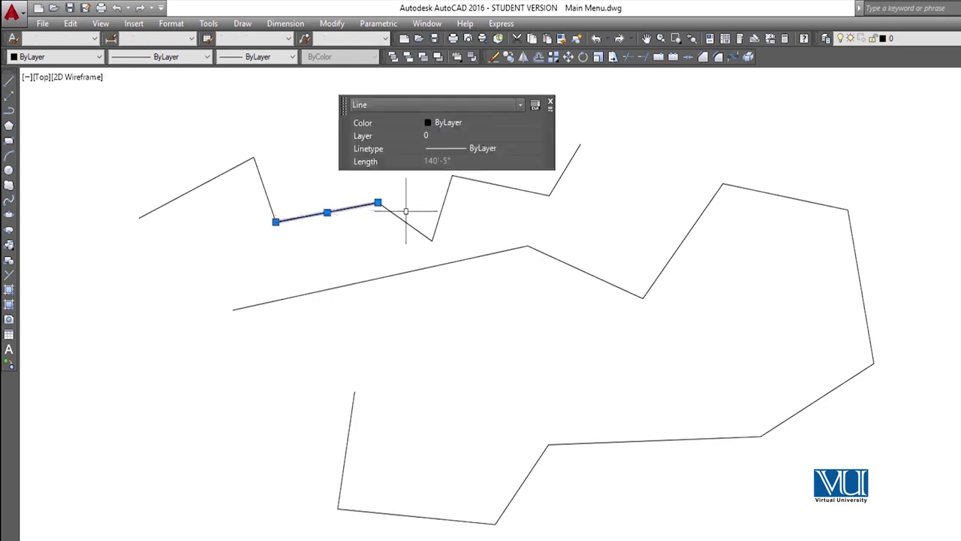
{"action": "left_click", "coordinate": [405, 221]}
{"action": "left_click", "coordinate": [443, 204]}
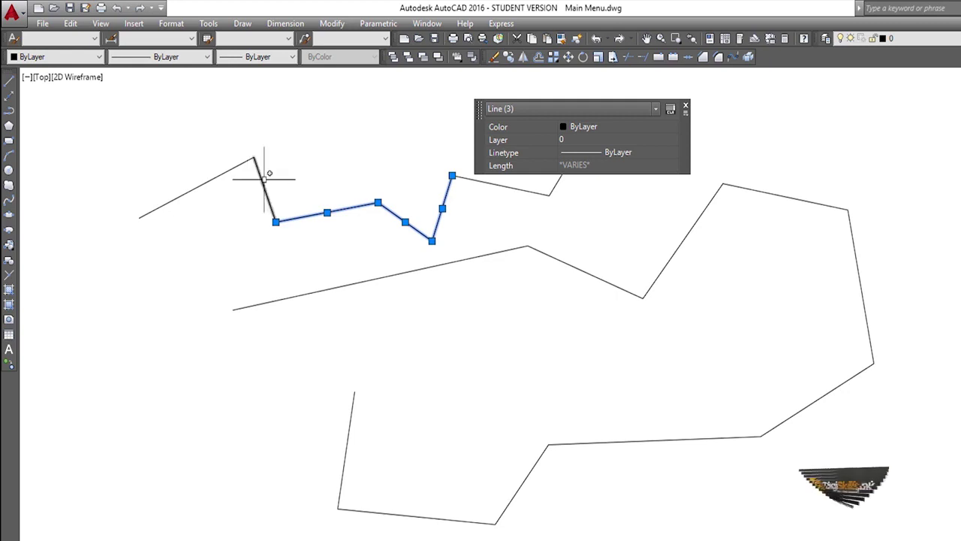
{"action": "left_click", "coordinate": [261, 181]}
{"action": "left_click", "coordinate": [212, 178]}
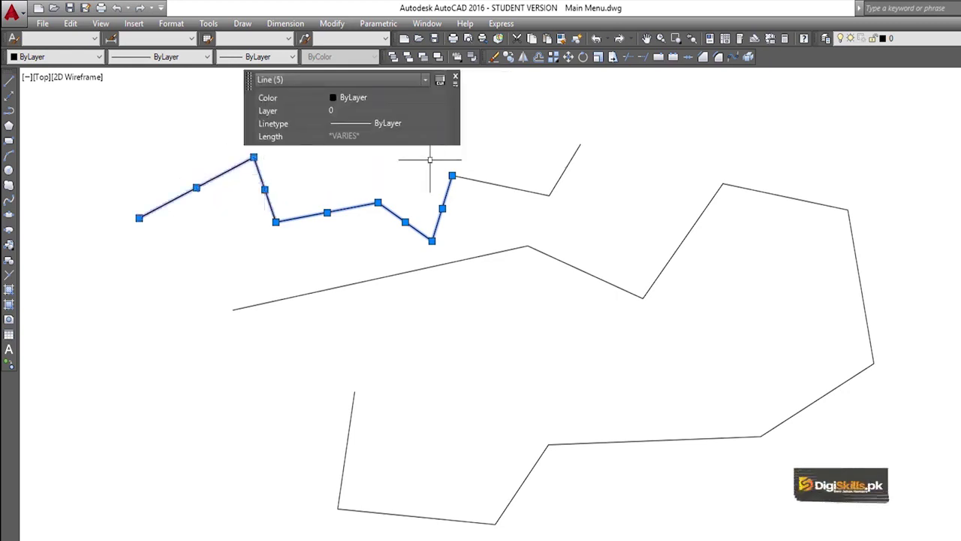
{"action": "left_click", "coordinate": [478, 182]}
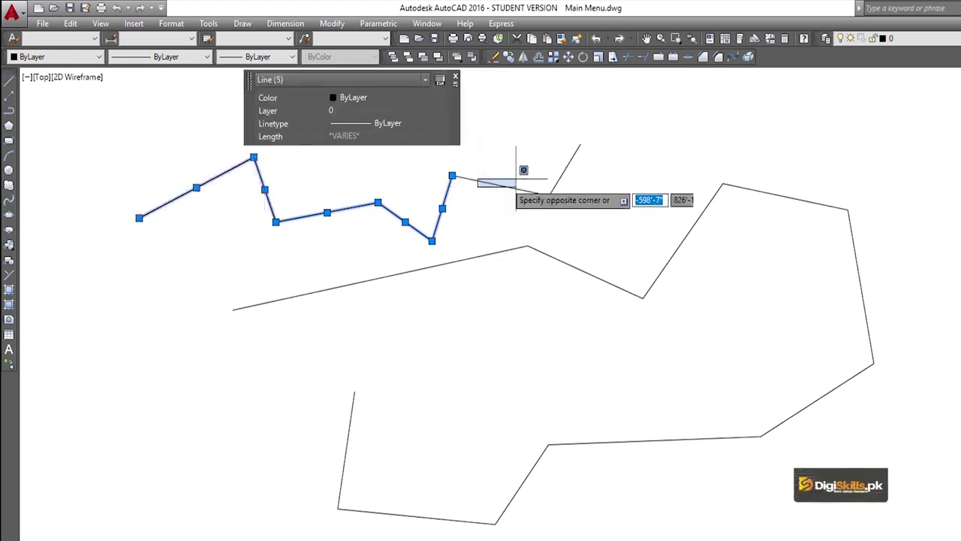
{"action": "left_click", "coordinate": [506, 187]}
{"action": "left_click", "coordinate": [503, 183]}
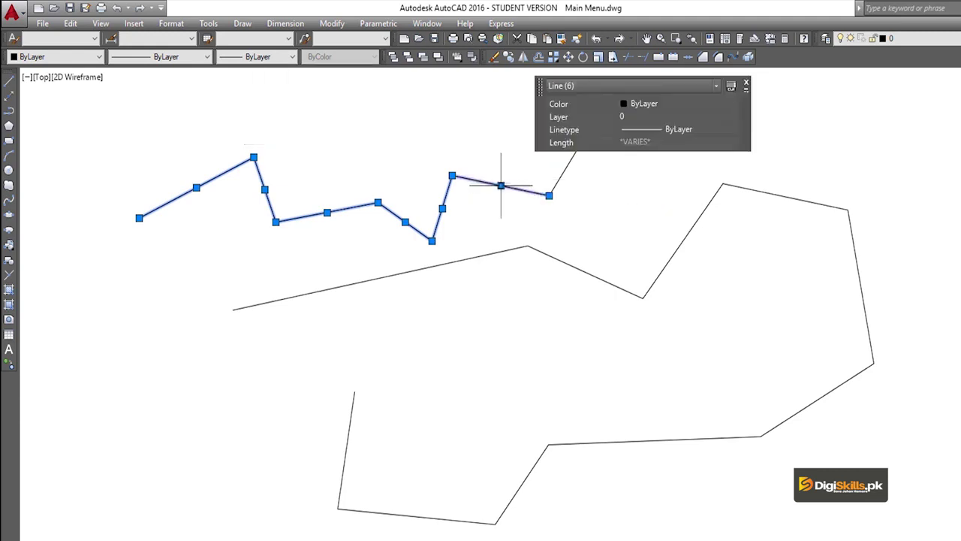
{"action": "left_click", "coordinate": [564, 172]}
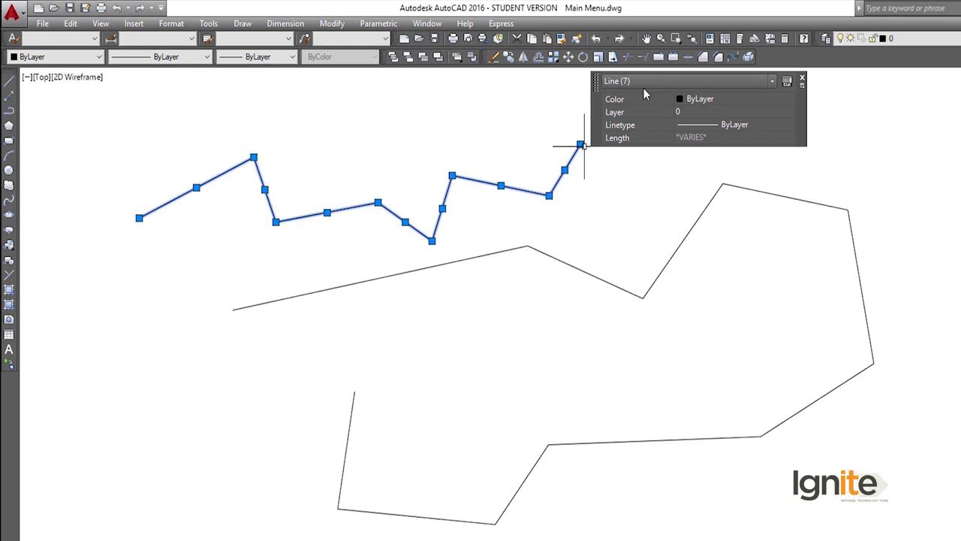
{"action": "key", "text": "Escape"}
Crossing-select and delete the line zigzag and the polyline in two passes
{"action": "left_click", "coordinate": [644, 107]}
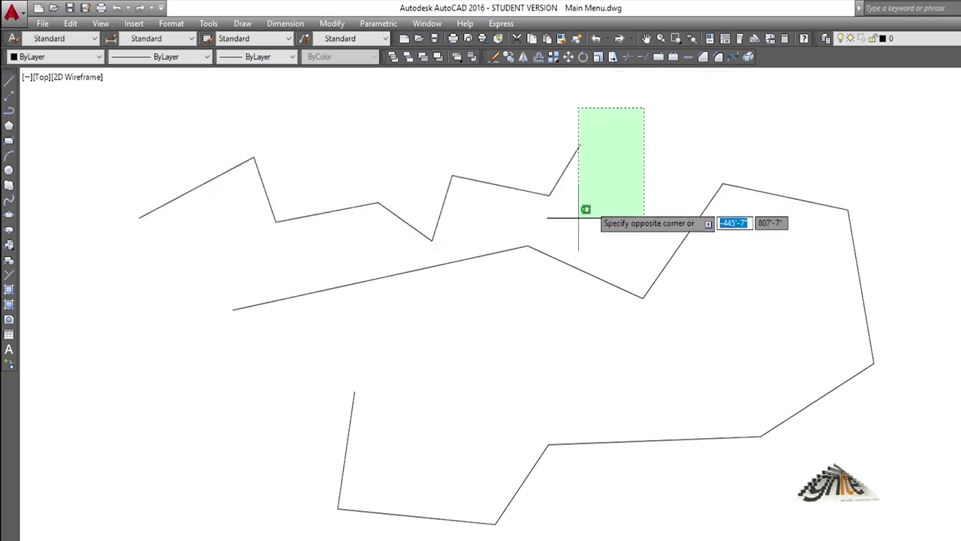
{"action": "left_click", "coordinate": [580, 212]}
{"action": "key", "text": "Delete"}
{"action": "left_click", "coordinate": [517, 117]}
{"action": "left_click", "coordinate": [135, 330]}
{"action": "key", "text": "Delete"}
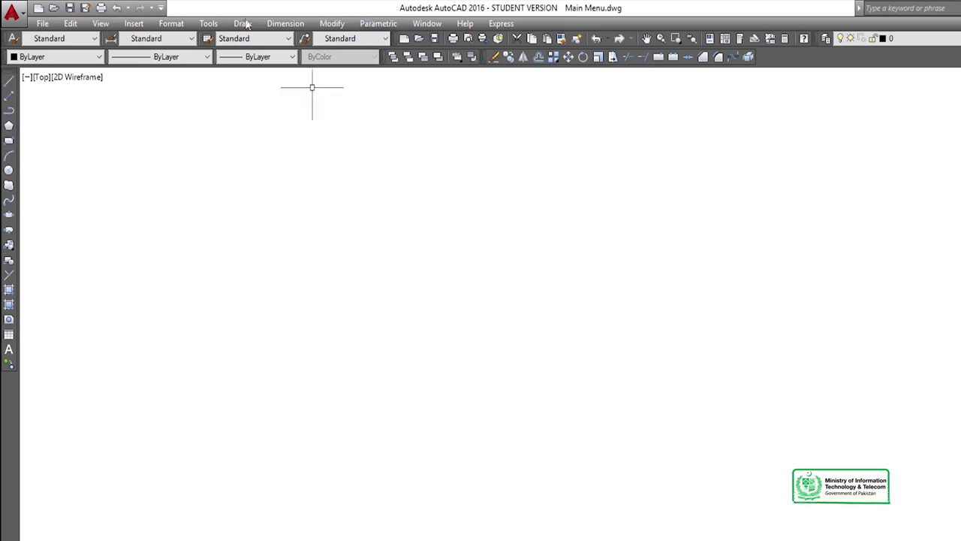
Open the Draw menu, close it again, and point to the Polyline tool
{"action": "left_click", "coordinate": [242, 23]}
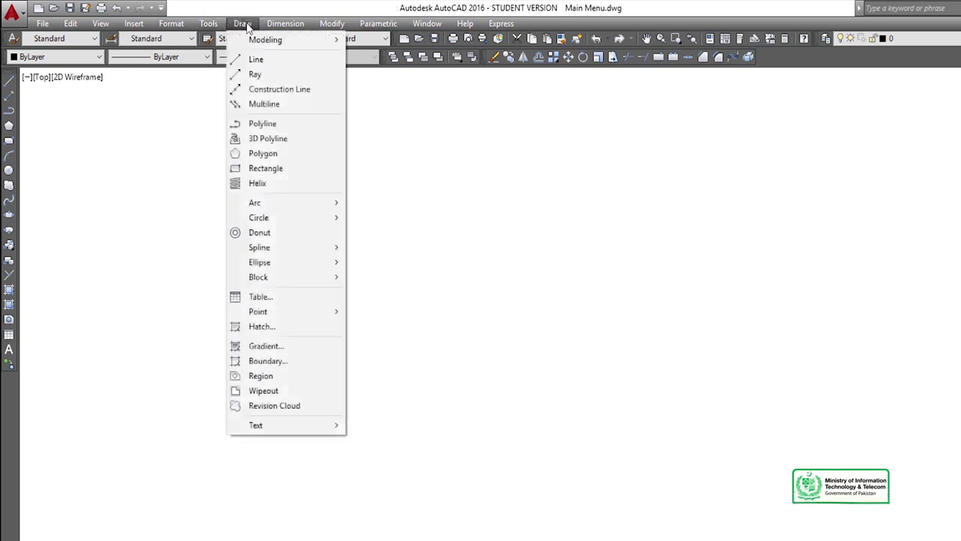
{"action": "left_click", "coordinate": [139, 225]}
{"action": "left_click", "coordinate": [201, 230]}
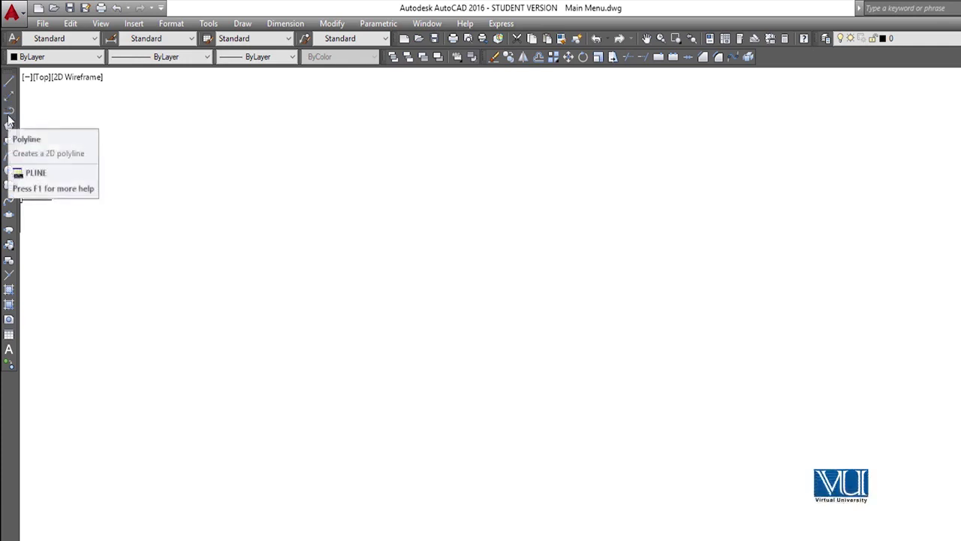
{"action": "mouse_move", "coordinate": [9, 47]}
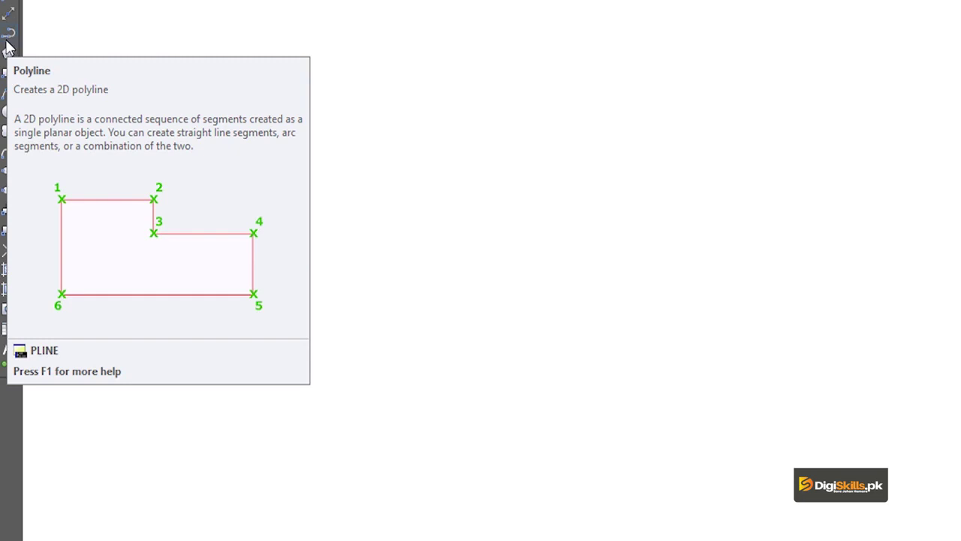
{"action": "left_click", "coordinate": [8, 45]}
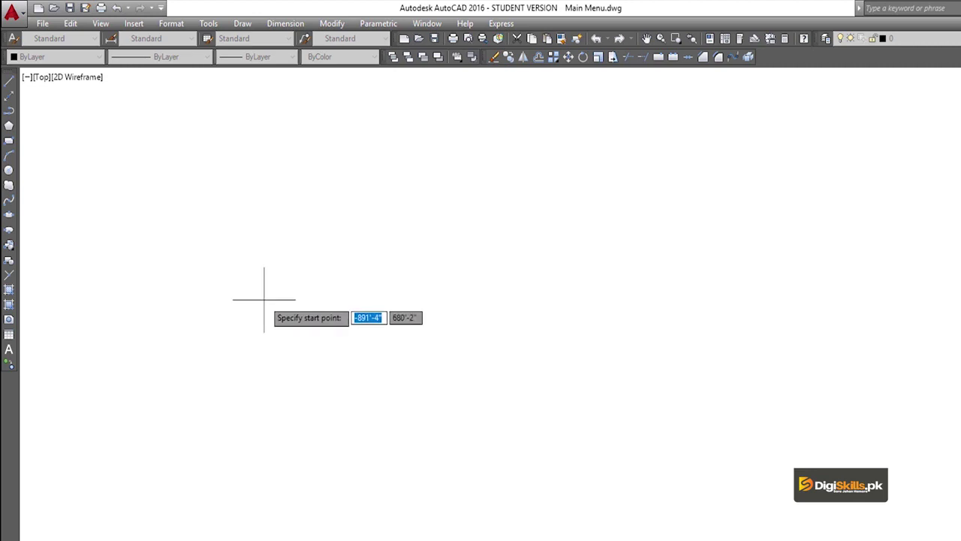
{"action": "left_click", "coordinate": [224, 317]}
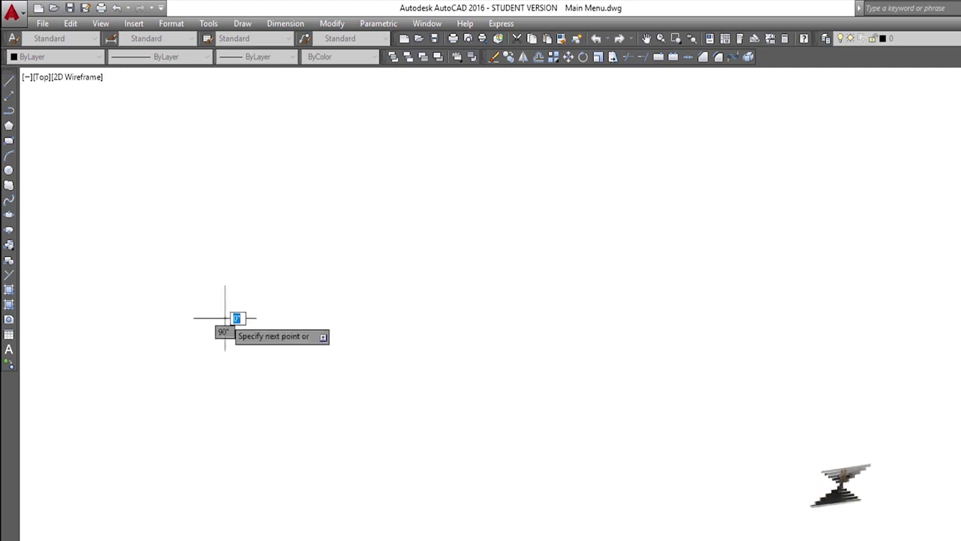
{"action": "left_click", "coordinate": [353, 256]}
{"action": "left_click", "coordinate": [511, 304]}
{"action": "left_click", "coordinate": [557, 356]}
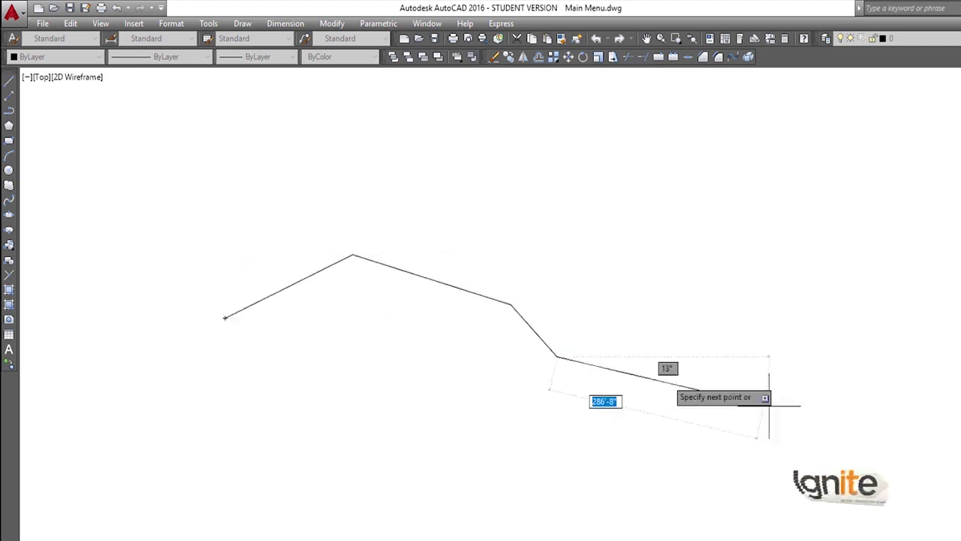
{"action": "left_click", "coordinate": [792, 371]}
{"action": "left_click", "coordinate": [891, 267]}
{"action": "left_click", "coordinate": [852, 211]}
{"action": "left_click", "coordinate": [552, 234]}
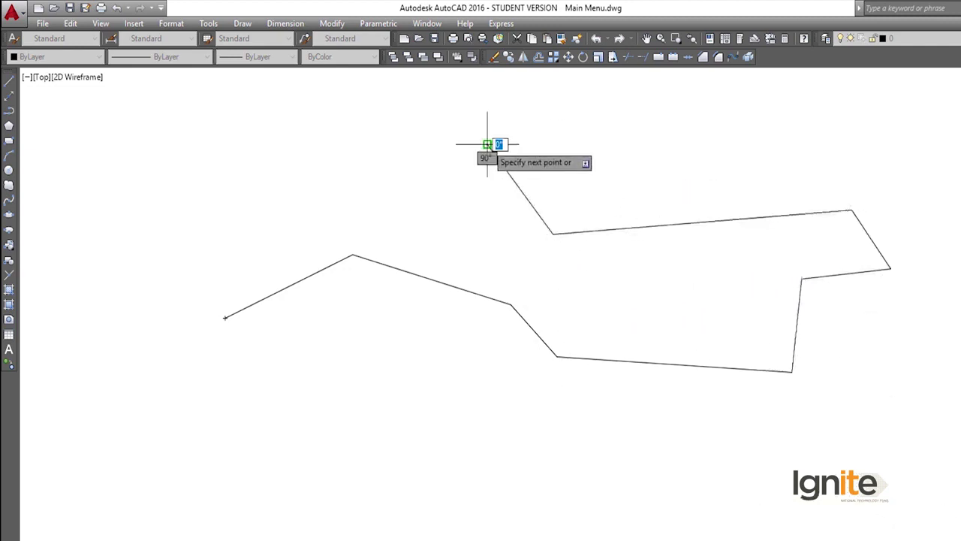
{"action": "left_click", "coordinate": [502, 164]}
{"action": "key", "text": "Return"}
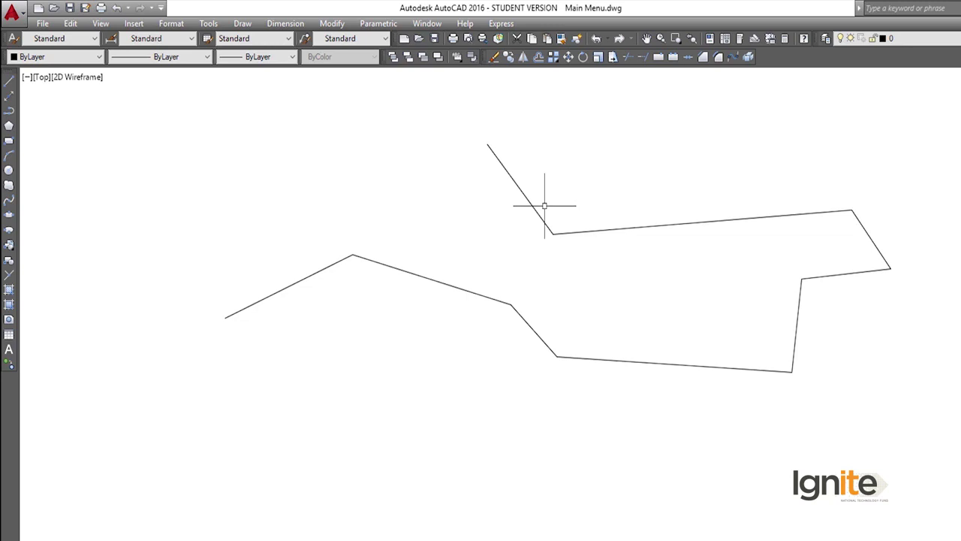
{"action": "left_click", "coordinate": [539, 214]}
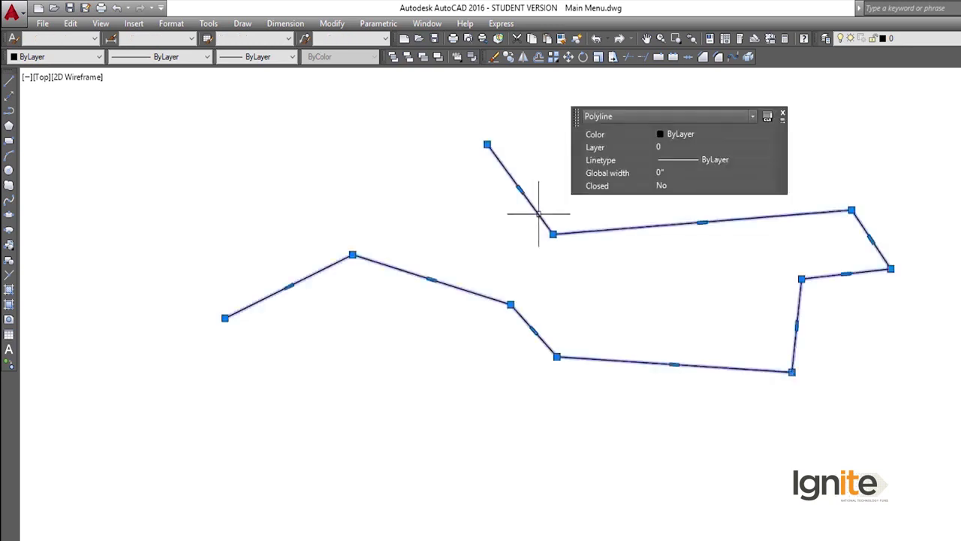
{"action": "key", "text": "Delete"}
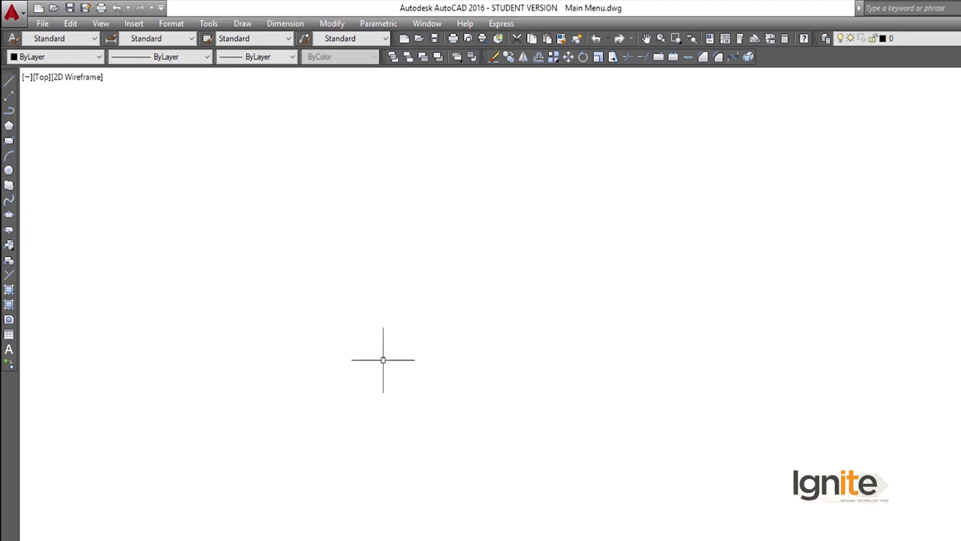
Enter the PL command at the crosshair to begin a polyline
{"action": "type", "text": "PL"}
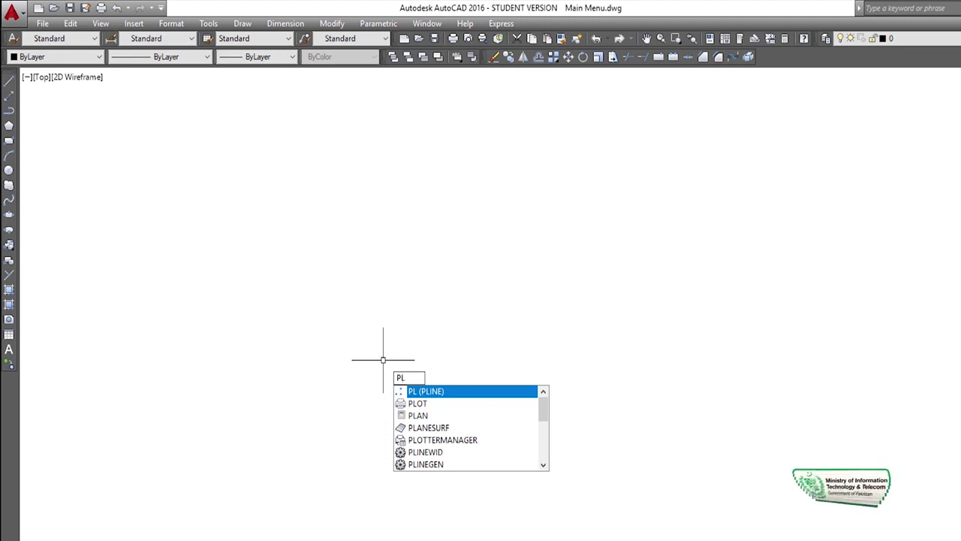
{"action": "key", "text": "Return"}
Pick a start point and draw a 400-unit polyline segment using the Length option
{"action": "left_click", "coordinate": [217, 362]}
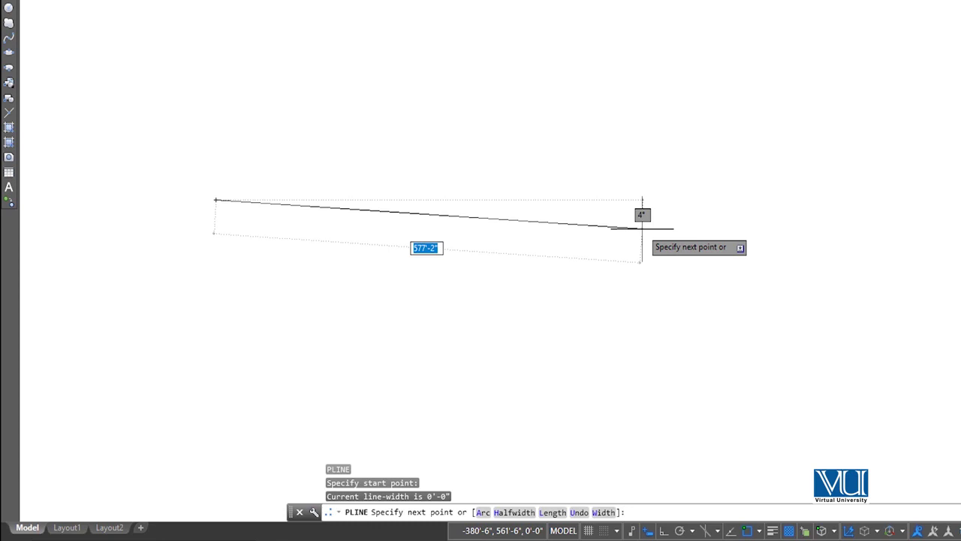
{"action": "type", "text": "L"}
{"action": "key", "text": "Return"}
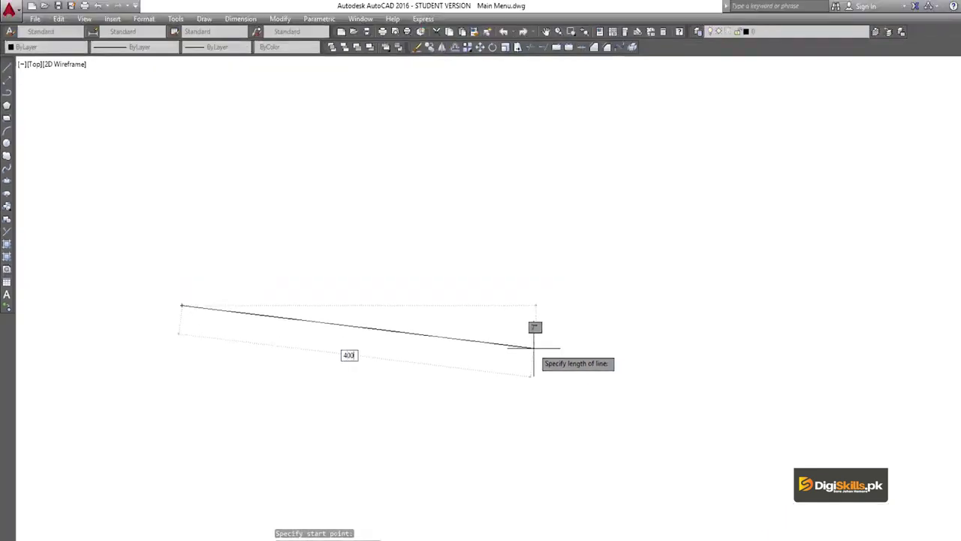
{"action": "key", "text": "Return"}
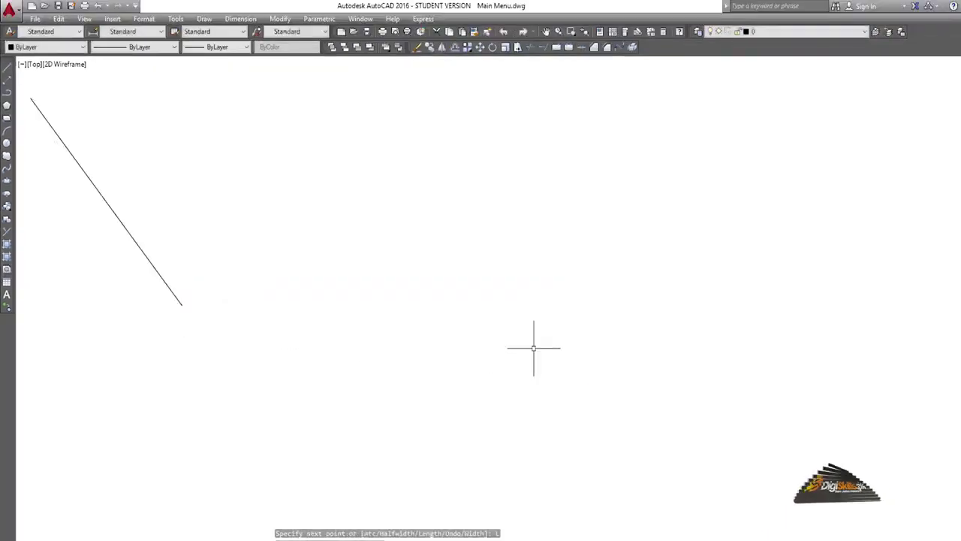
{"action": "middle_click_drag", "start_coordinate": [128, 210], "coordinate": [449, 236]}
{"action": "middle_click_drag", "start_coordinate": [414, 208], "coordinate": [414, 236]}
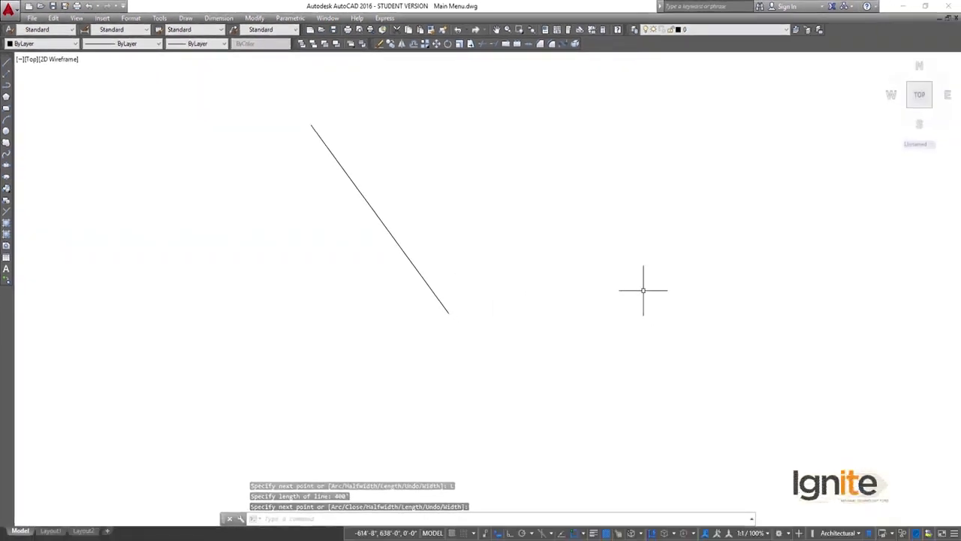
Cancel the polyline command and erase the 400-unit line
{"action": "key", "text": "Escape"}
{"action": "left_click", "coordinate": [449, 174]}
{"action": "left_click", "coordinate": [331, 300]}
{"action": "key", "text": "Delete"}
Start a new PL polyline at a fresh point and choose its Width option
{"action": "type", "text": "pl"}
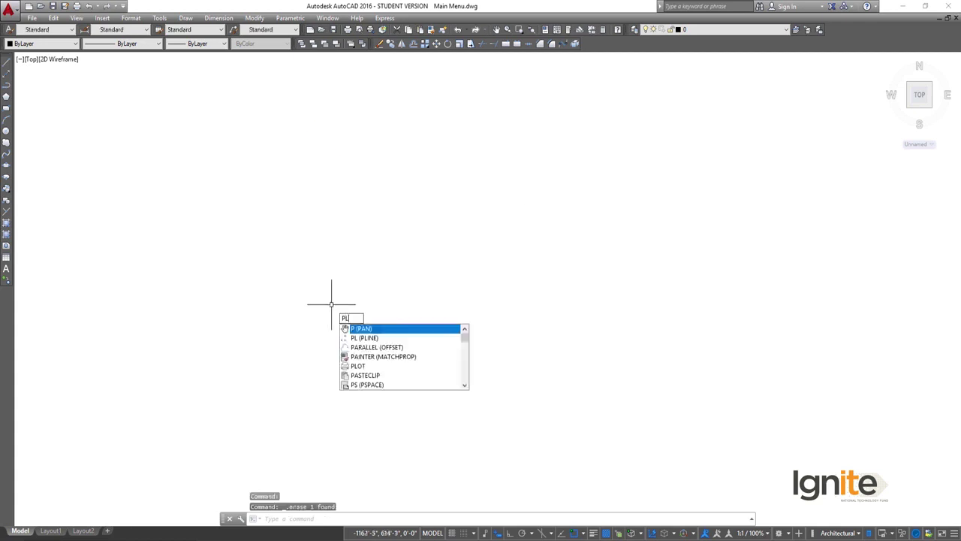
{"action": "key", "text": "Return"}
{"action": "left_click", "coordinate": [153, 334]}
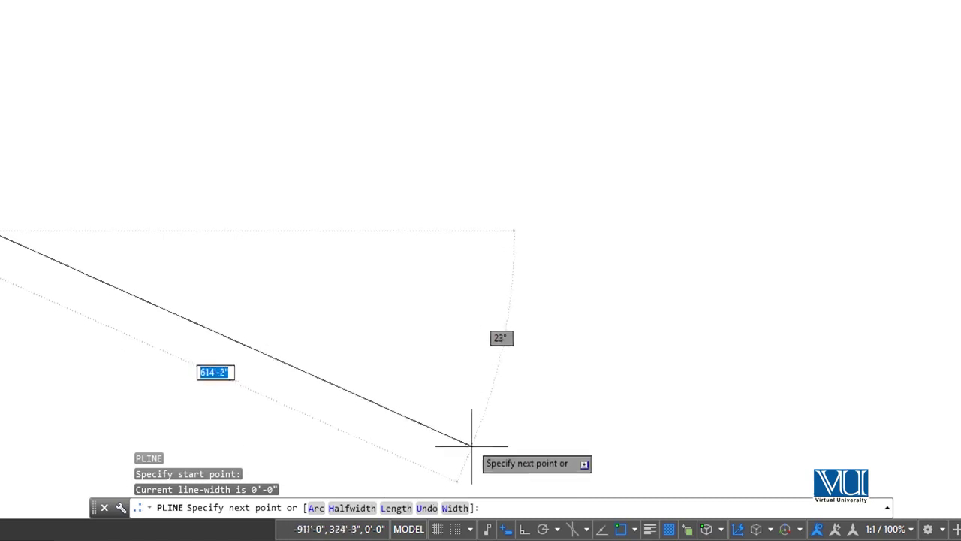
{"action": "left_click", "coordinate": [455, 508]}
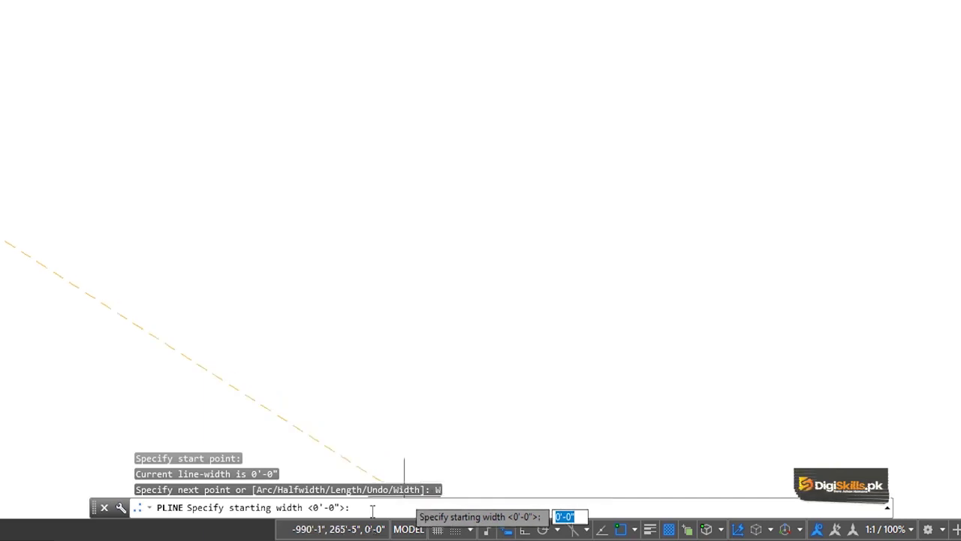
Set the polyline's starting and ending width to 5'
{"action": "type", "text": "5"}
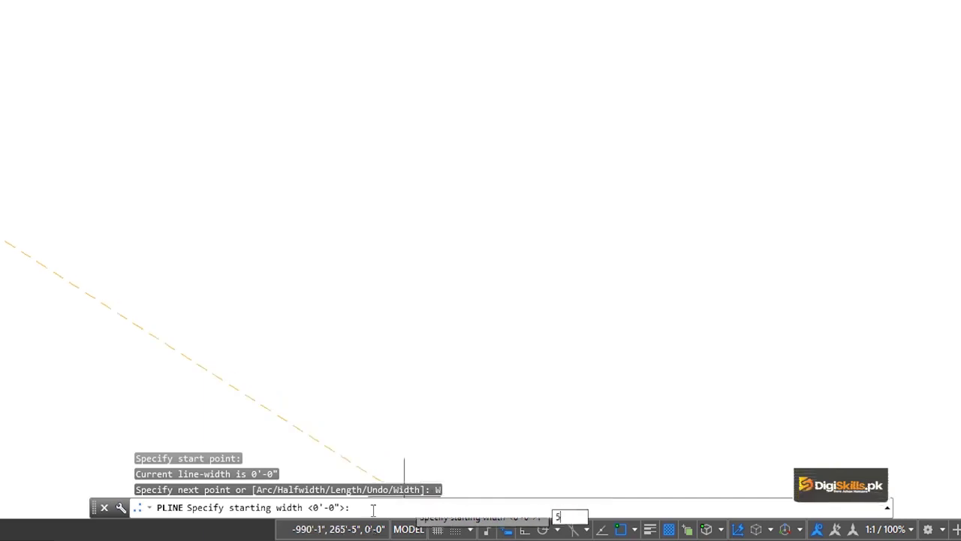
{"action": "type", "text": "'"}
{"action": "key", "text": "Return"}
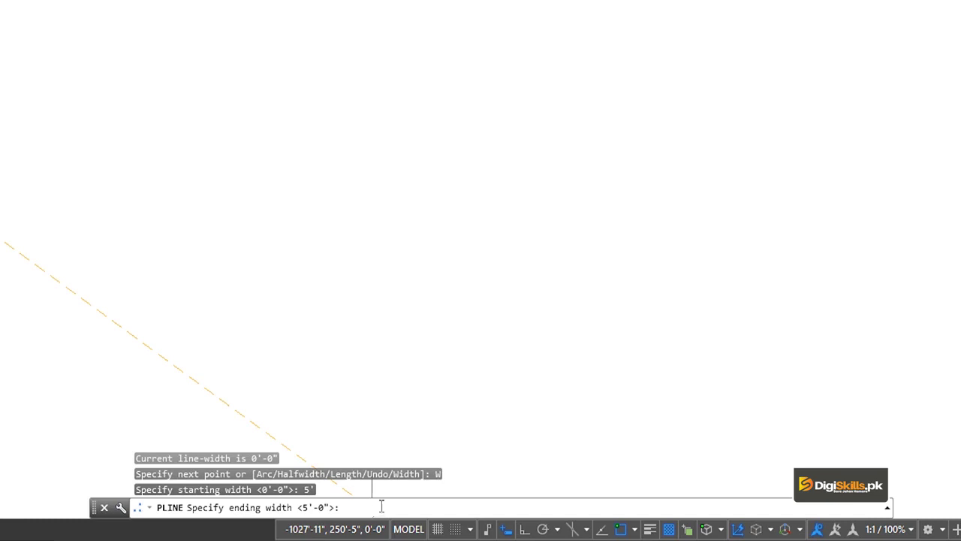
{"action": "key", "text": "Return"}
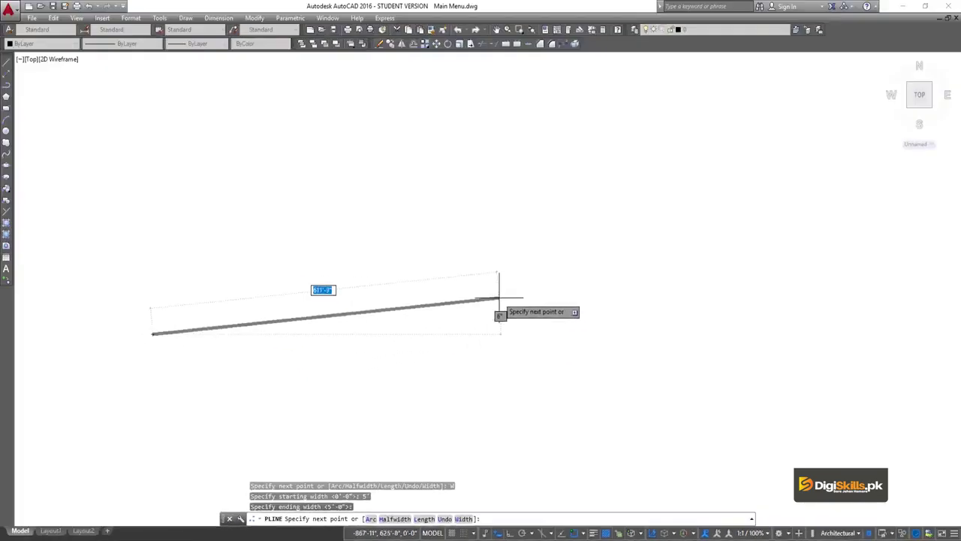
Place vertices up to the right, down the right side, along the bottom and up the left
{"action": "left_click", "coordinate": [536, 196]}
{"action": "left_click", "coordinate": [617, 174]}
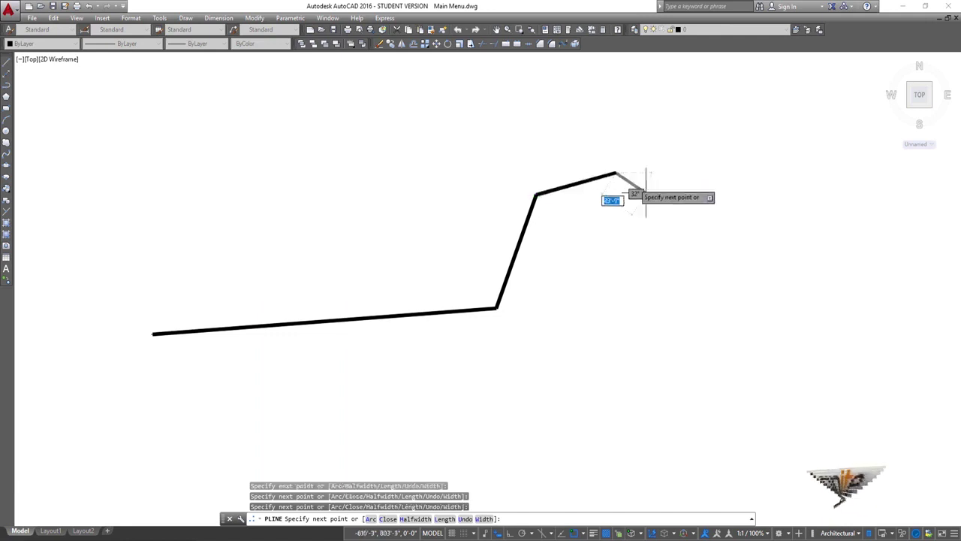
{"action": "left_click", "coordinate": [649, 263]}
{"action": "left_click", "coordinate": [685, 343]}
{"action": "left_click", "coordinate": [614, 406]}
{"action": "left_click", "coordinate": [432, 407]}
{"action": "left_click", "coordinate": [287, 439]}
{"action": "left_click", "coordinate": [174, 404]}
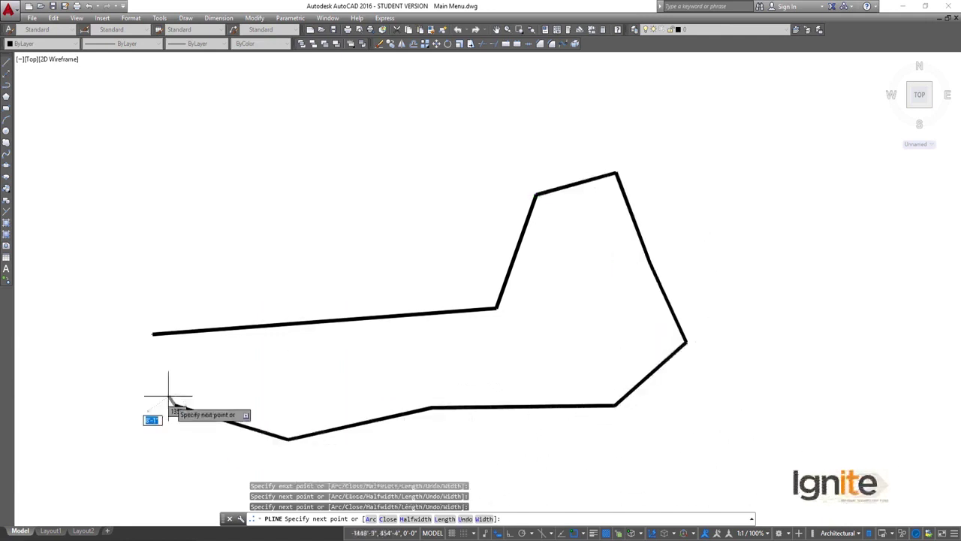
{"action": "left_click", "coordinate": [176, 209]}
{"action": "key", "text": "Escape"}
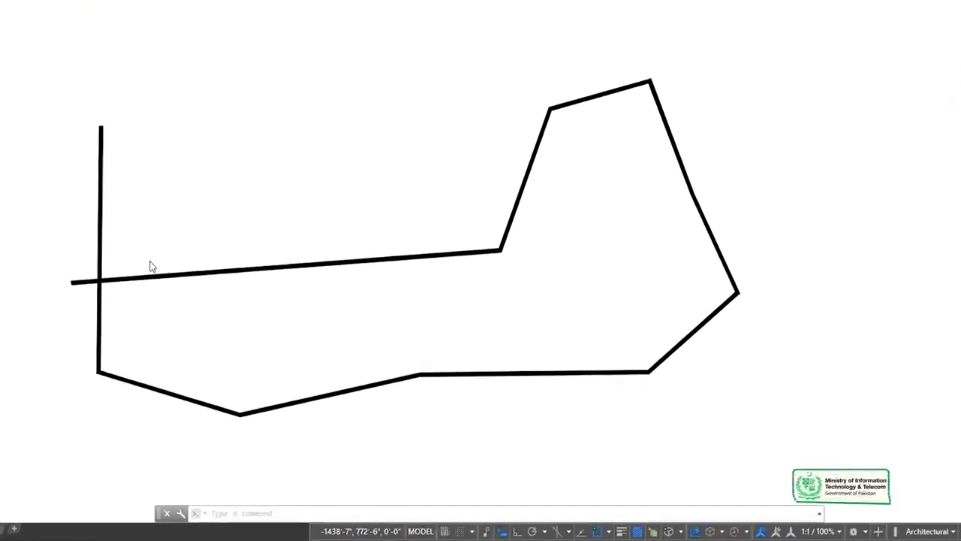
Start a new polyline at the upper left with 7' starting and 8' ending width
{"action": "left_click", "coordinate": [377, 55]}
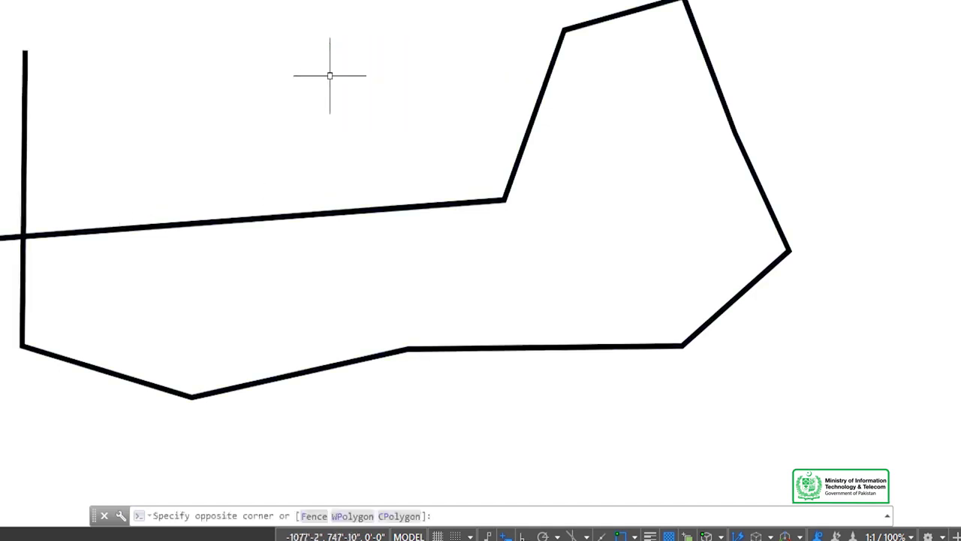
{"action": "type", "text": "PL"}
{"action": "key", "text": "Return"}
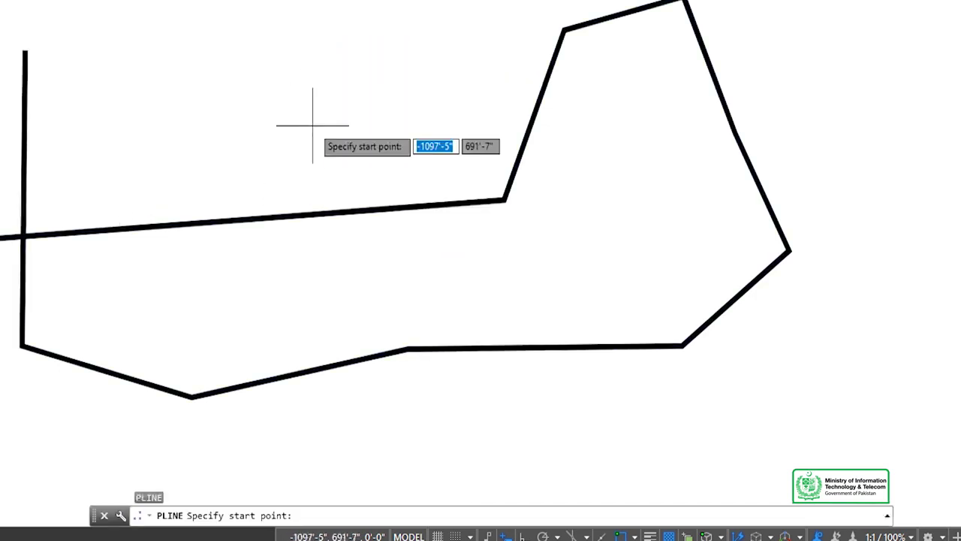
{"action": "left_click", "coordinate": [168, 53]}
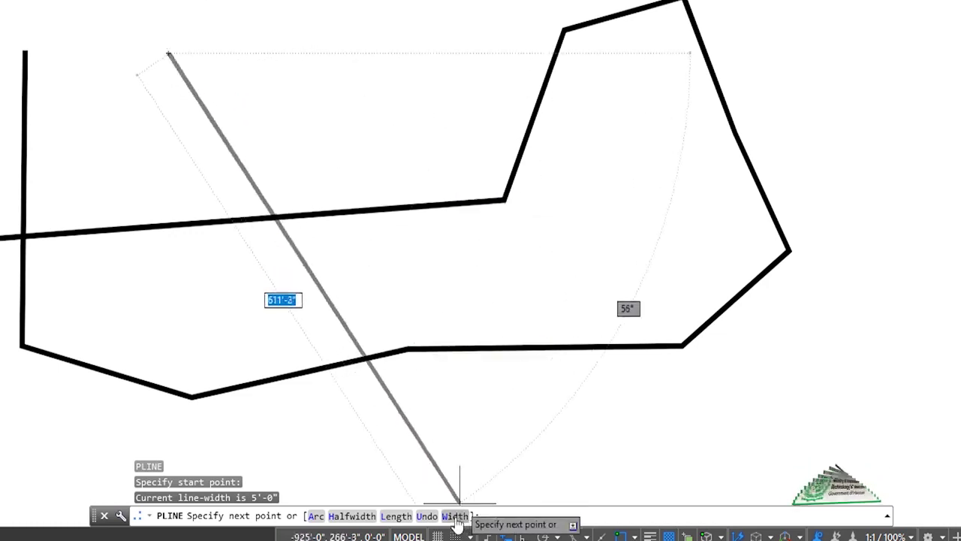
{"action": "type", "text": "W"}
{"action": "key", "text": "Return"}
{"action": "type", "text": "7'"}
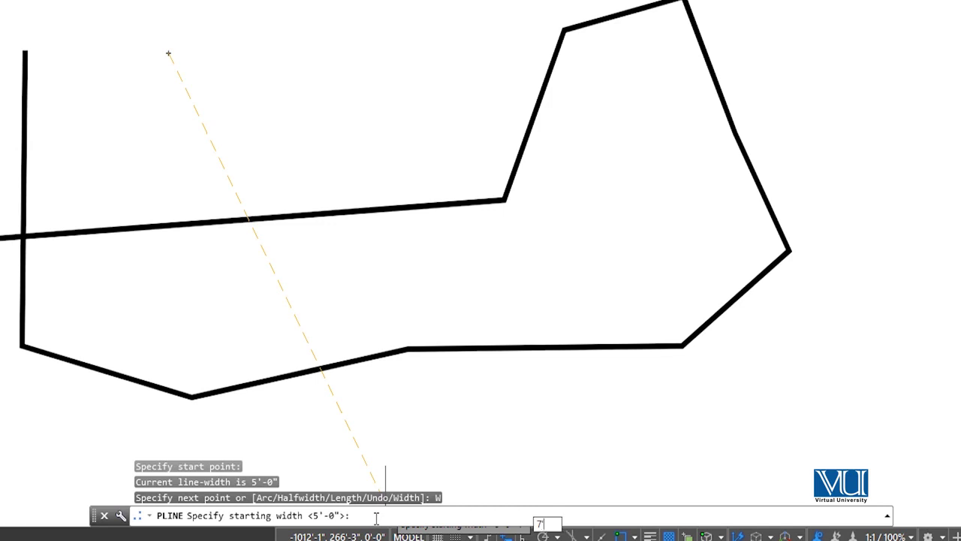
{"action": "key", "text": "Return"}
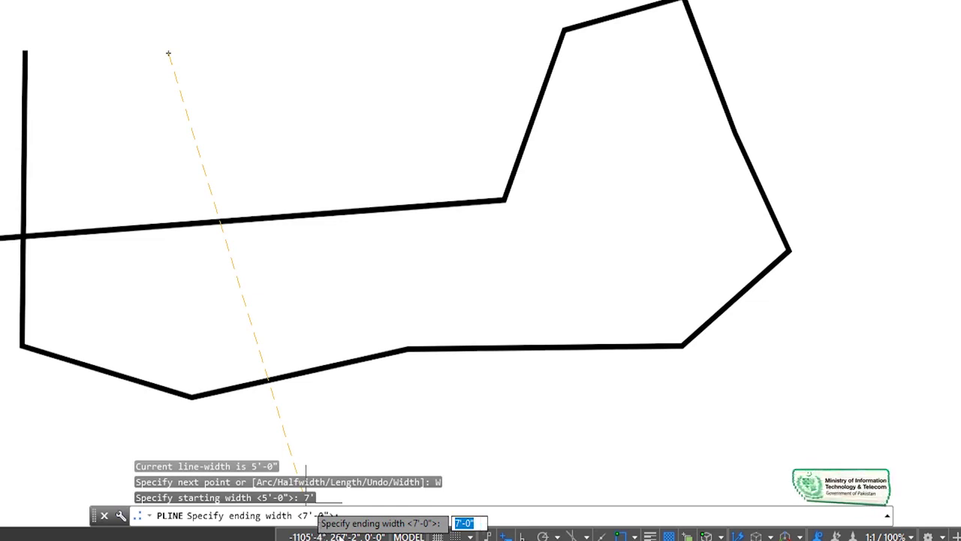
{"action": "left_click", "coordinate": [355, 515]}
{"action": "type", "text": "8'"}
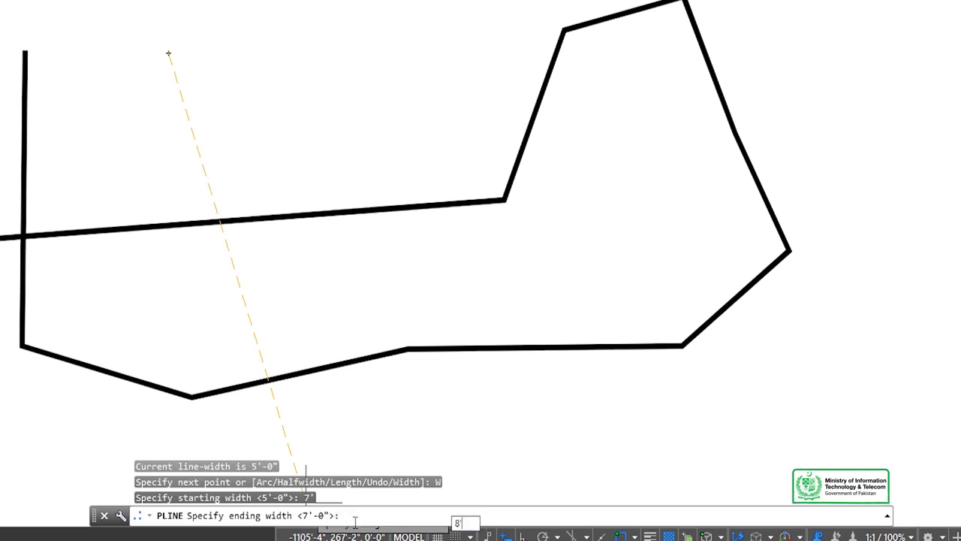
{"action": "key", "text": "Return"}
Place seven zigzag vertices through the middle of the drawing and end the wide polyline
{"action": "left_click", "coordinate": [419, 0]}
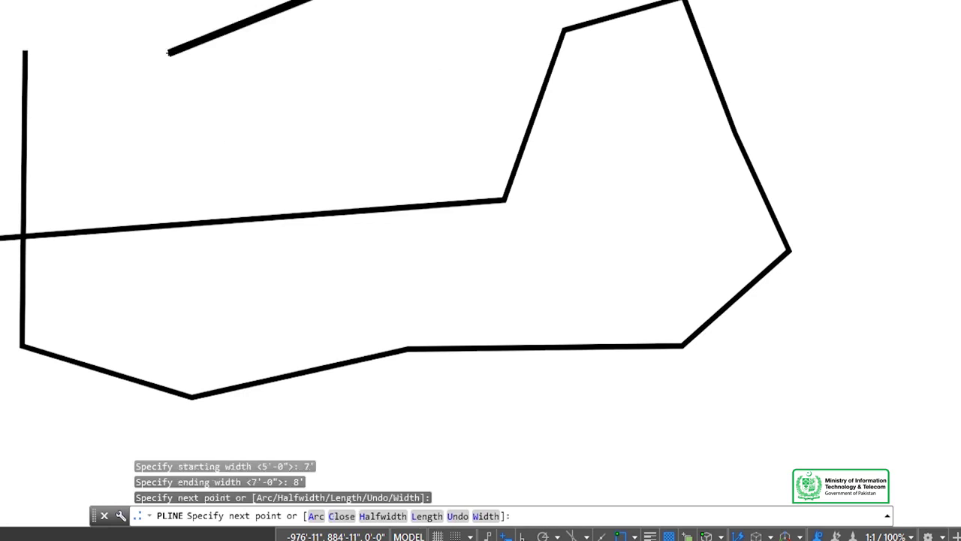
{"action": "left_click", "coordinate": [441, 159]}
{"action": "left_click", "coordinate": [605, 172]}
{"action": "left_click", "coordinate": [681, 344]}
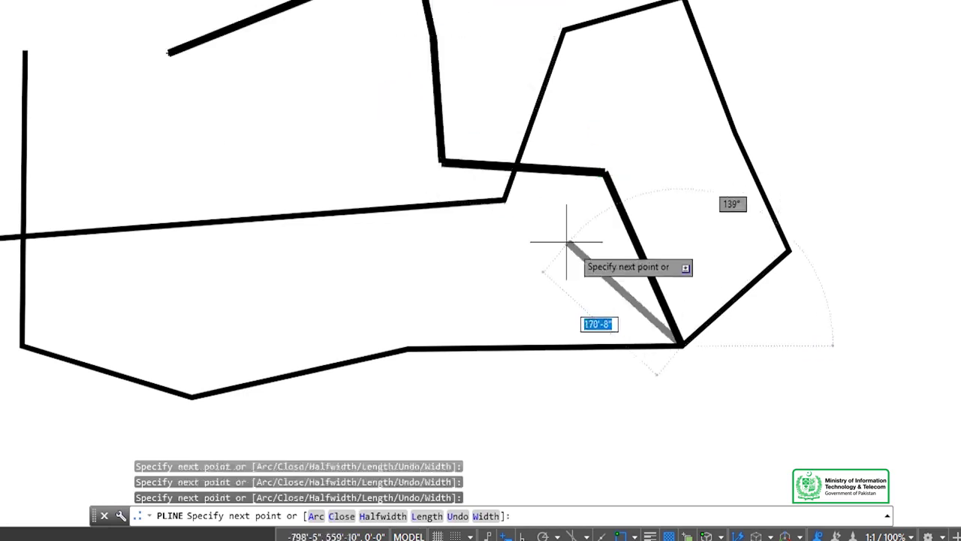
{"action": "left_click", "coordinate": [541, 223]}
{"action": "left_click", "coordinate": [461, 289]}
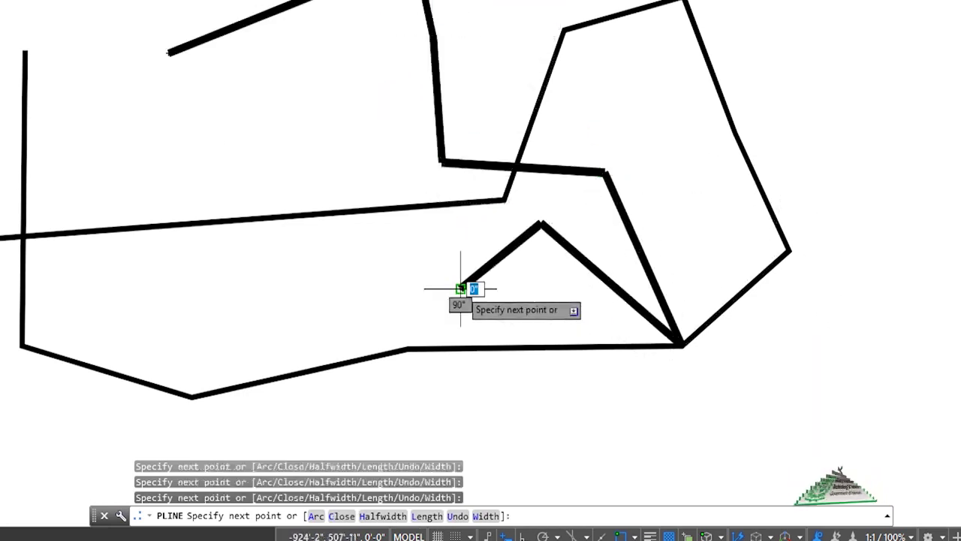
{"action": "left_click", "coordinate": [353, 282]}
{"action": "key", "text": "Escape"}
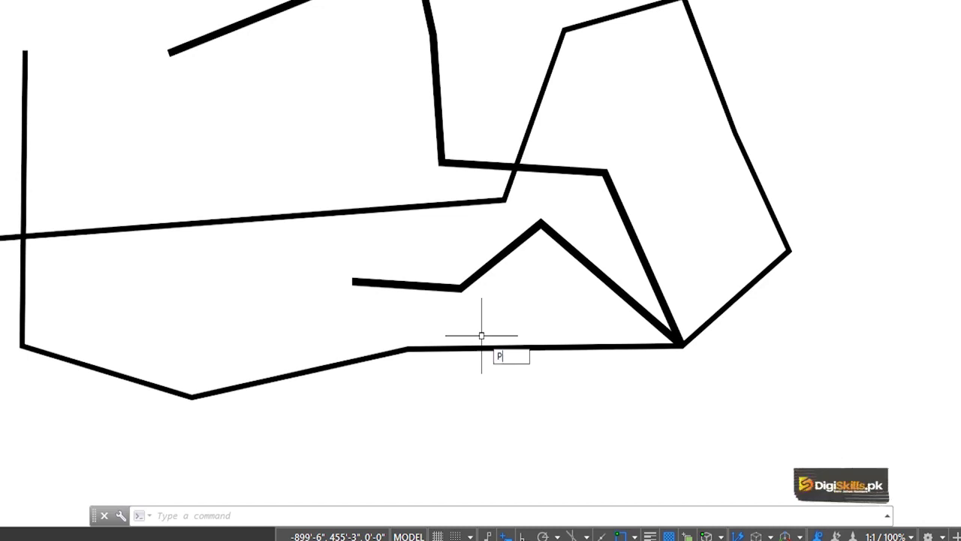
Start a new polyline at the upper left with starting and ending widths of 0
{"action": "type", "text": "L"}
{"action": "key", "text": "Return"}
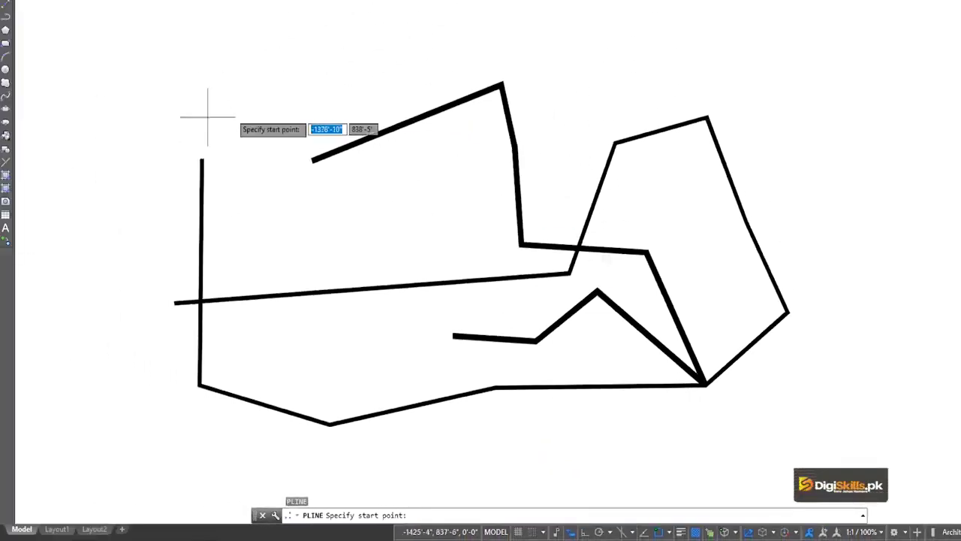
{"action": "left_click", "coordinate": [192, 114]}
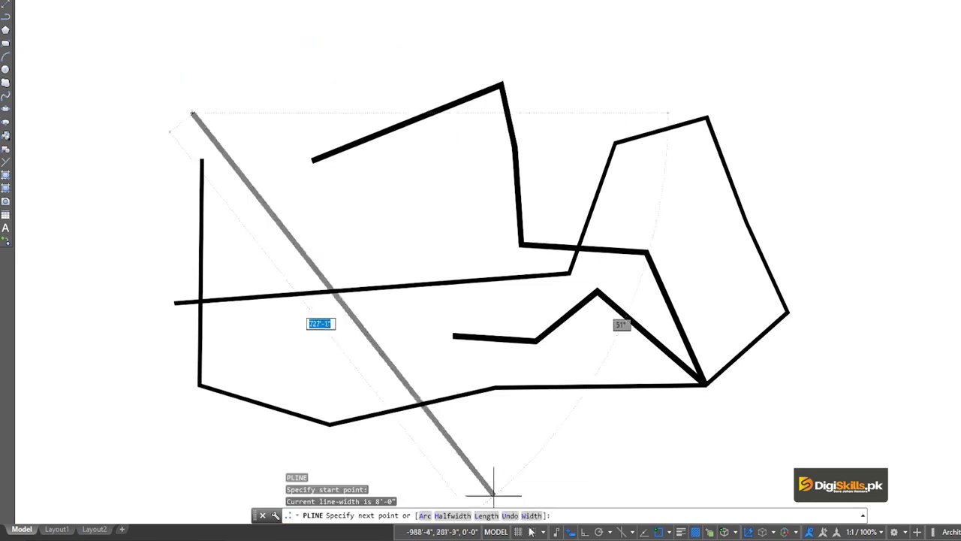
{"action": "left_click", "coordinate": [530, 516]}
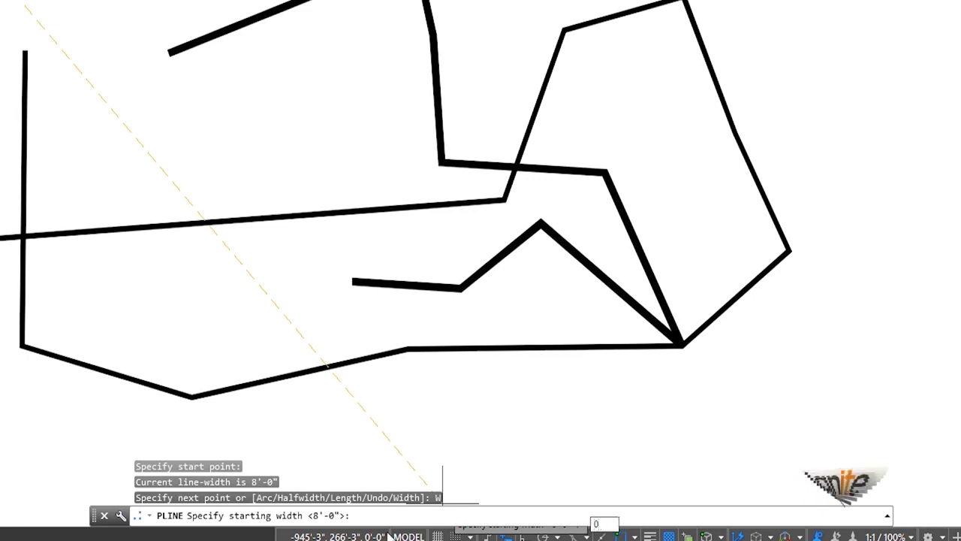
{"action": "key", "text": "Return"}
{"action": "type", "text": "0"}
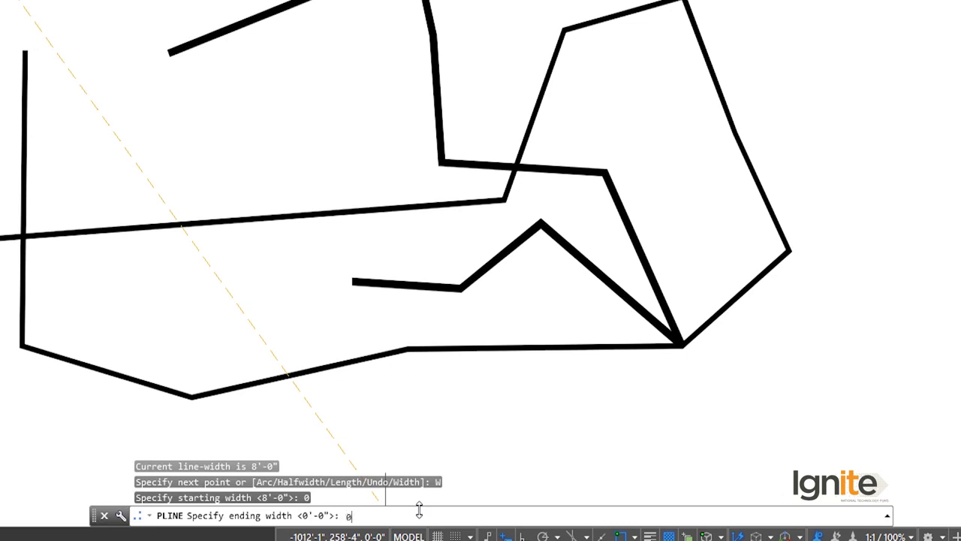
{"action": "key", "text": "Return"}
Place thin vertices across the top, down and around the right side, then finish the polyline
{"action": "left_click", "coordinate": [484, 126]}
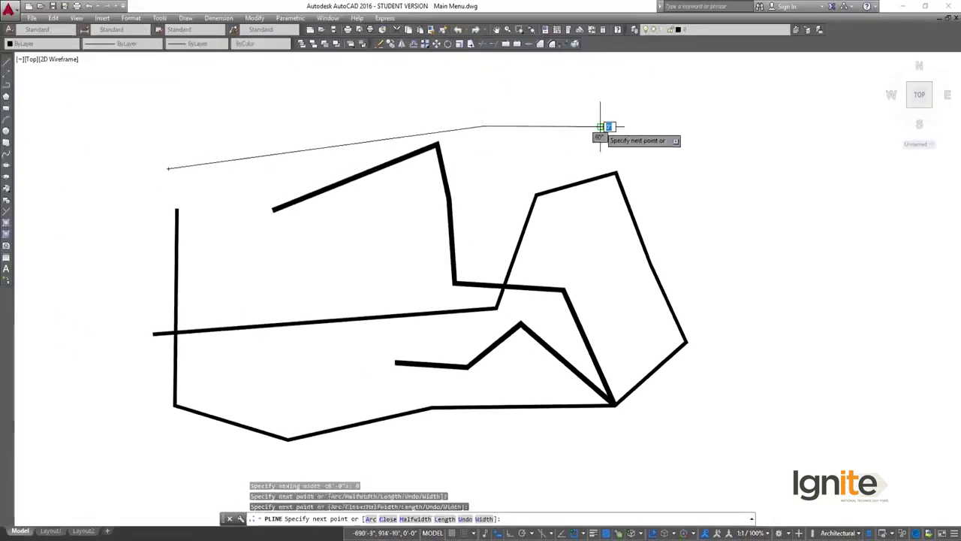
{"action": "left_click", "coordinate": [601, 126]}
{"action": "left_click", "coordinate": [705, 195]}
{"action": "left_click", "coordinate": [751, 335]}
{"action": "left_click", "coordinate": [826, 186]}
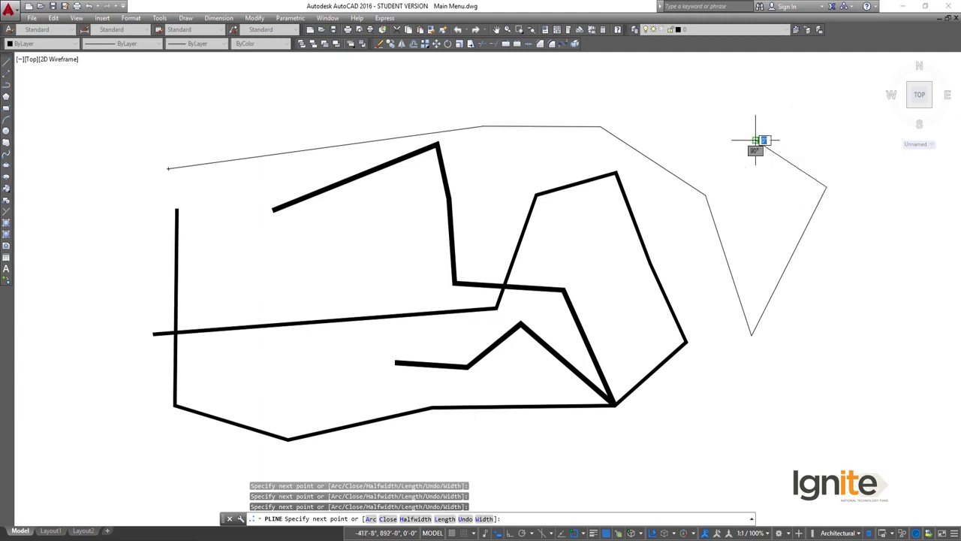
{"action": "left_click", "coordinate": [702, 134]}
{"action": "left_click", "coordinate": [619, 111]}
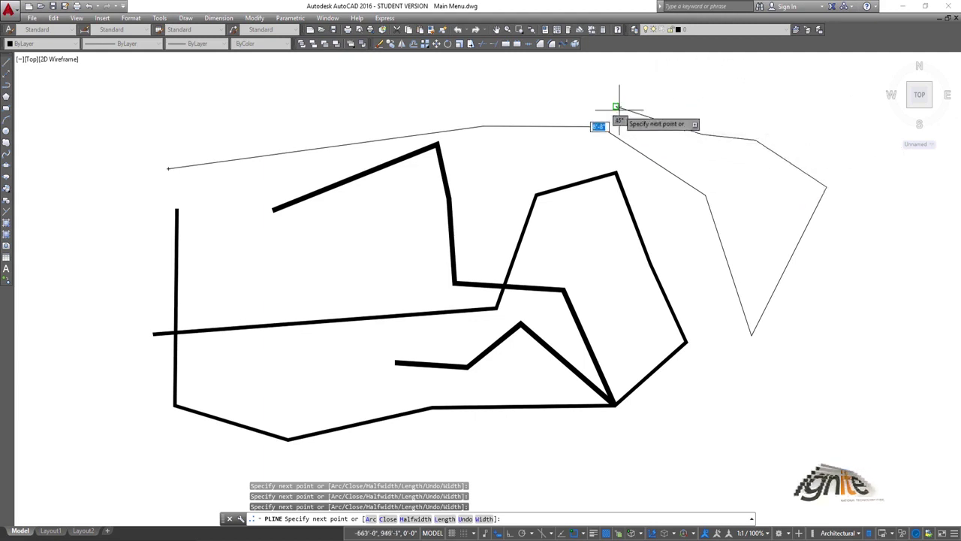
{"action": "key", "text": "Escape"}
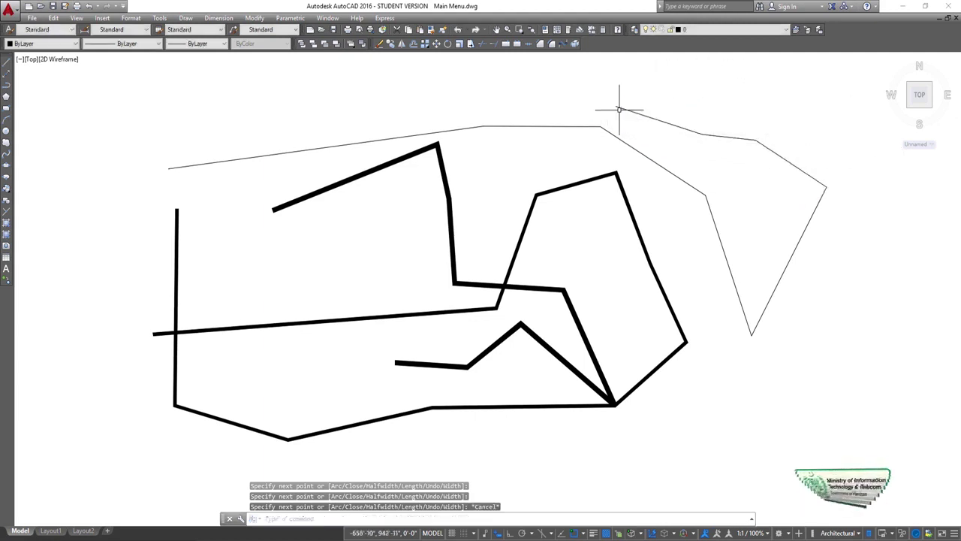